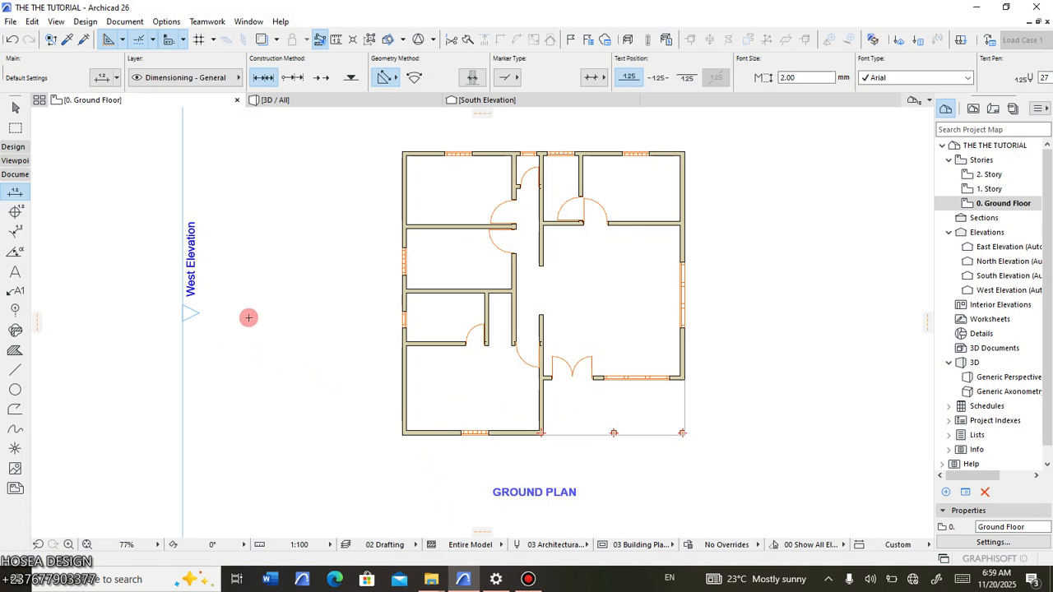
Examine the ground floor plan's walls, doors and windows from the upper rooms down to the front.
{"action": "scroll", "coordinate": [567, 313], "scroll_direction": "up", "scroll_amount": 5}
{"action": "scroll", "coordinate": [417, 299], "scroll_direction": "down", "scroll_amount": 3}
{"action": "scroll", "coordinate": [327, 326], "scroll_direction": "down", "scroll_amount": 1}
{"action": "scroll", "coordinate": [364, 272], "scroll_direction": "up", "scroll_amount": 6}
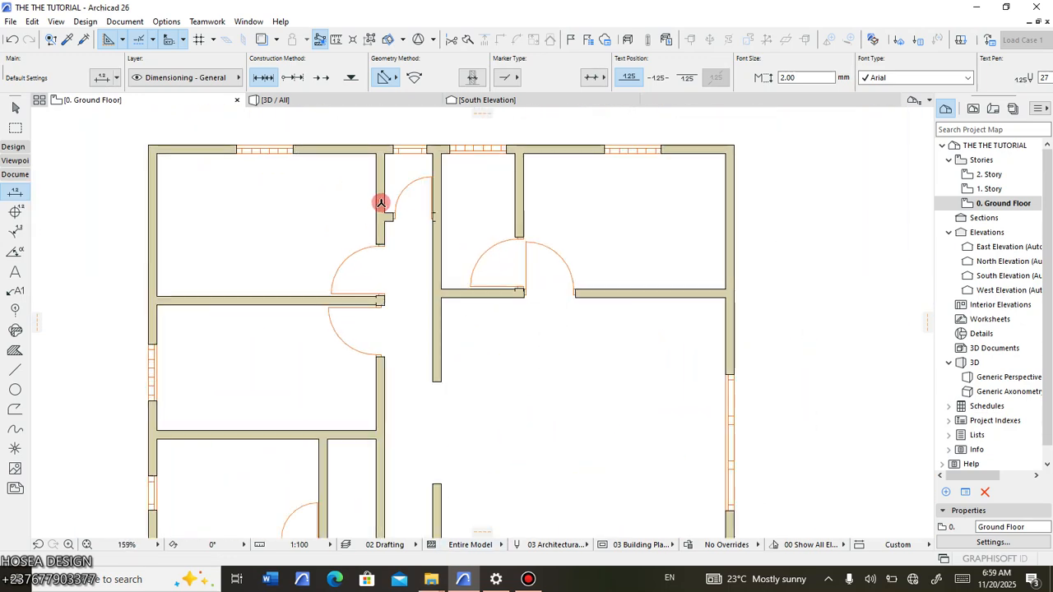
{"action": "scroll", "coordinate": [402, 203], "scroll_direction": "down", "scroll_amount": 3}
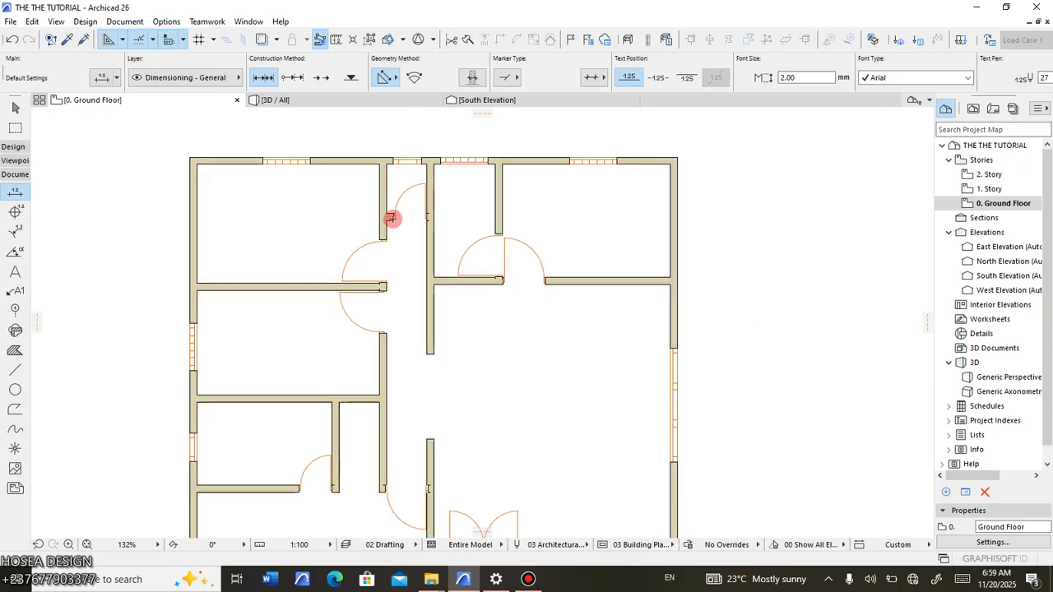
{"action": "scroll", "coordinate": [398, 228], "scroll_direction": "up", "scroll_amount": 2}
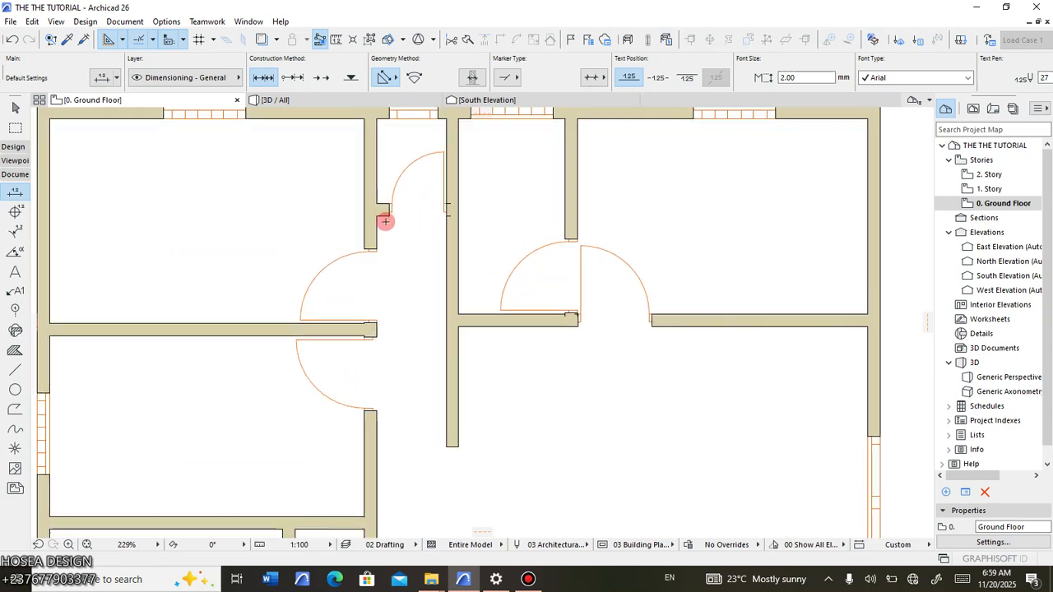
{"action": "scroll", "coordinate": [384, 247], "scroll_direction": "down", "scroll_amount": 4}
{"action": "middle_click_drag", "start_coordinate": [398, 237], "coordinate": [419, 189]}
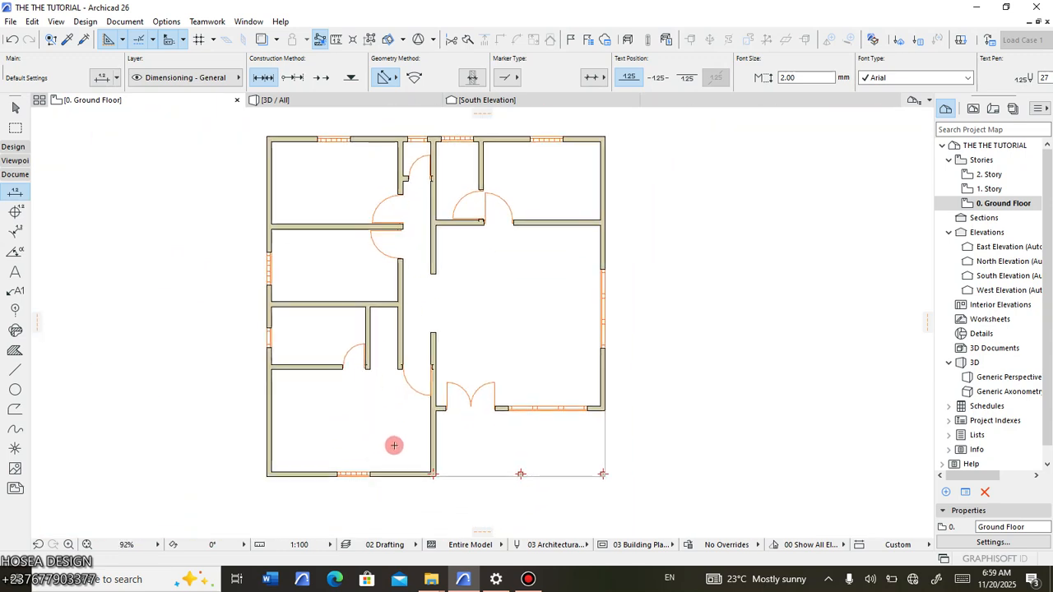
{"action": "scroll", "coordinate": [425, 449], "scroll_direction": "up", "scroll_amount": 3}
{"action": "scroll", "coordinate": [358, 352], "scroll_direction": "down", "scroll_amount": 2}
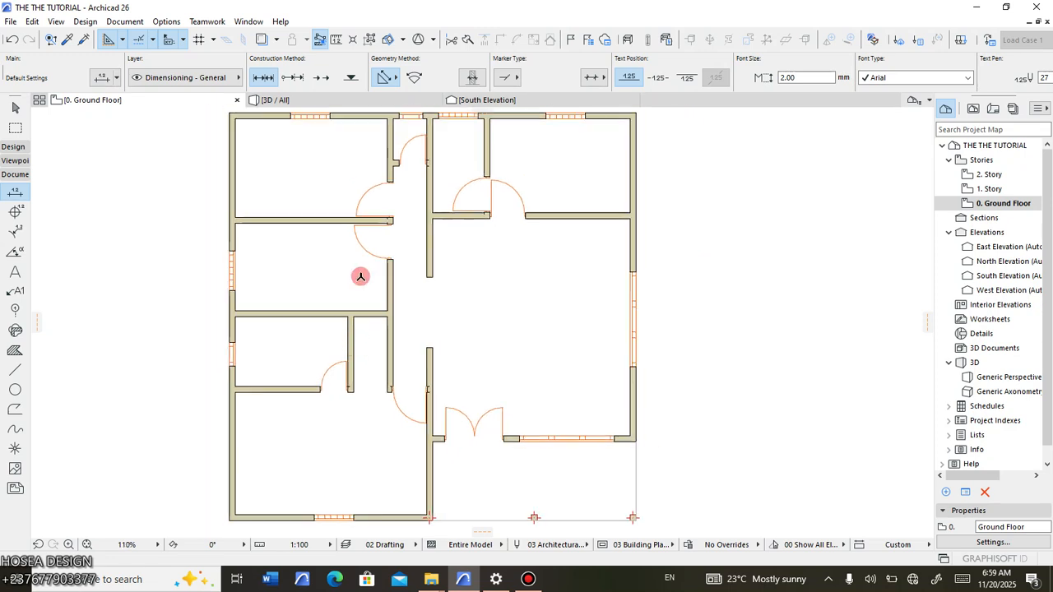
Set the project's linear dimension preferences to meter units with 1 decimal.
{"action": "left_click", "coordinate": [165, 22]}
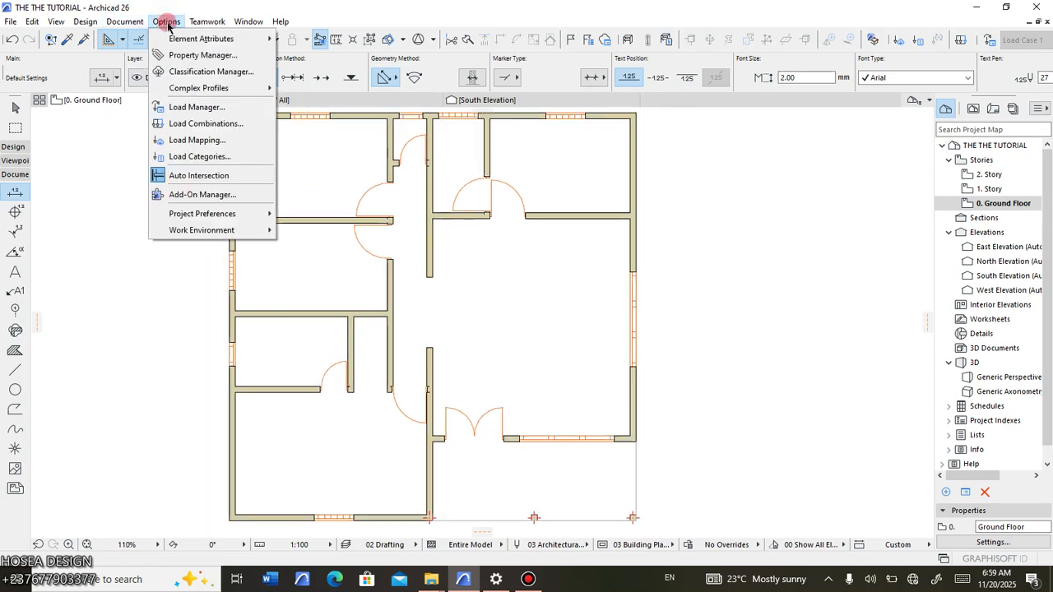
{"action": "left_click", "coordinate": [203, 215]}
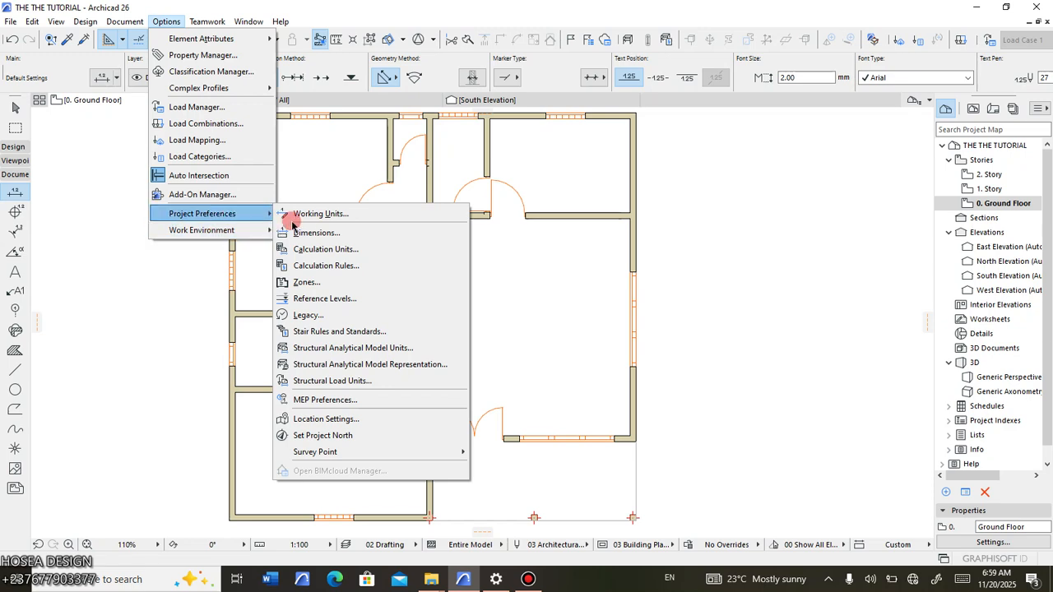
{"action": "left_click", "coordinate": [333, 235]}
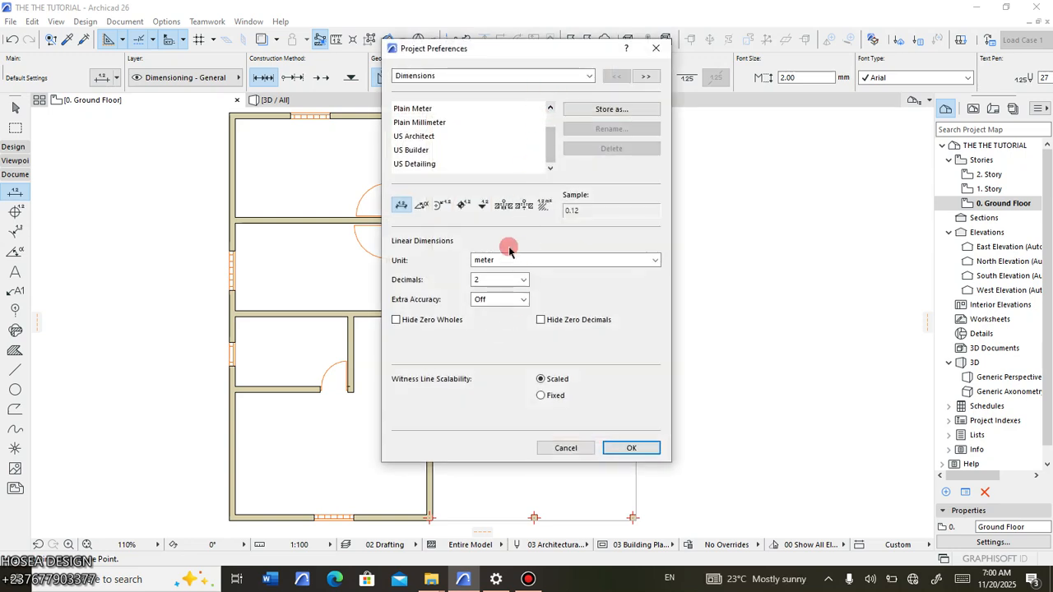
{"action": "left_click", "coordinate": [597, 262]}
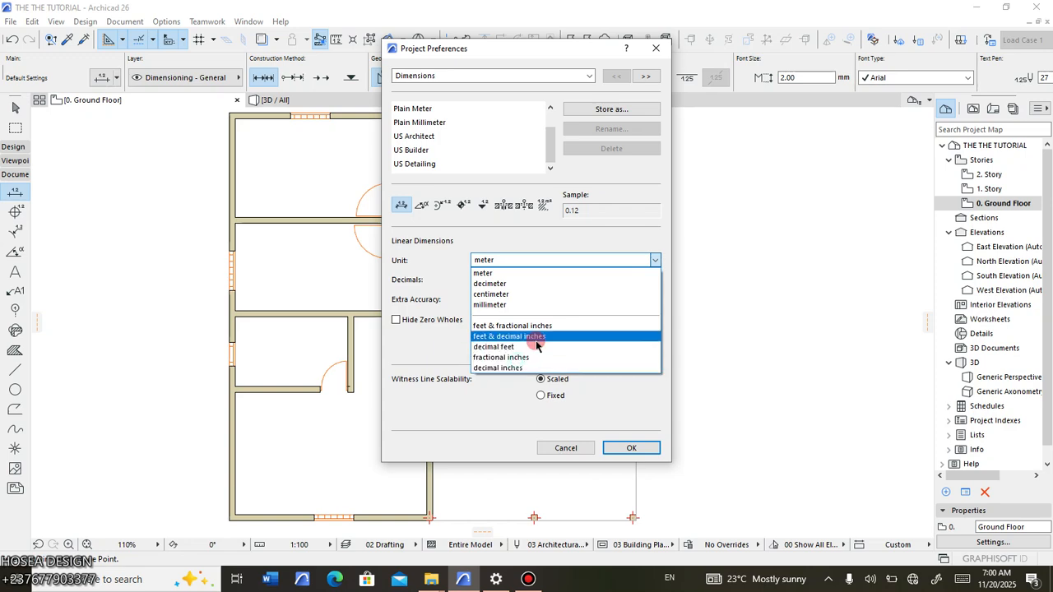
{"action": "left_click", "coordinate": [518, 337]}
{"action": "left_click", "coordinate": [572, 260]}
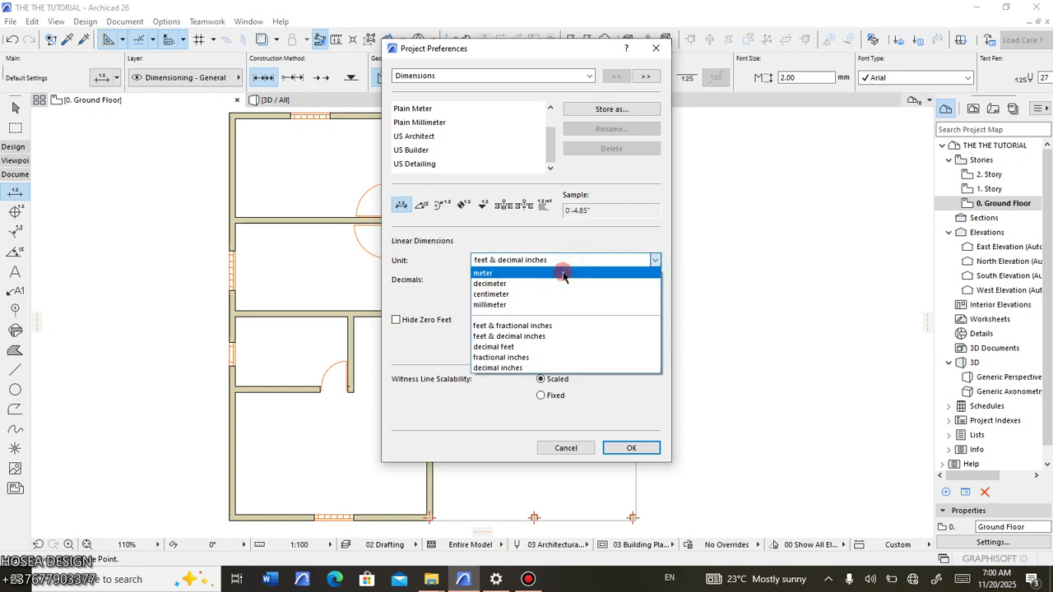
{"action": "left_click", "coordinate": [506, 272]}
{"action": "left_click", "coordinate": [496, 280]}
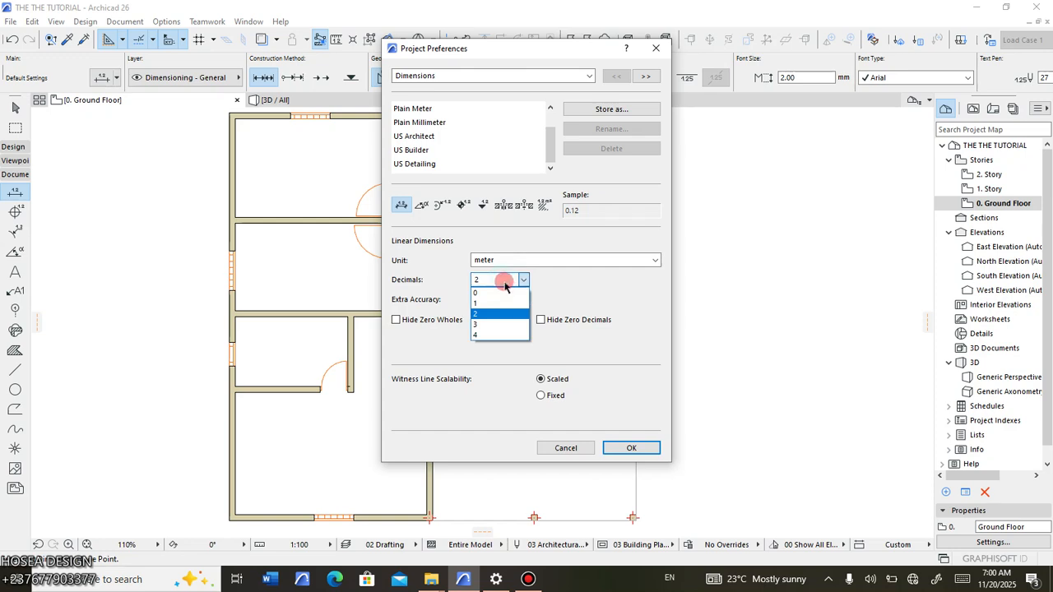
{"action": "left_click", "coordinate": [497, 305]}
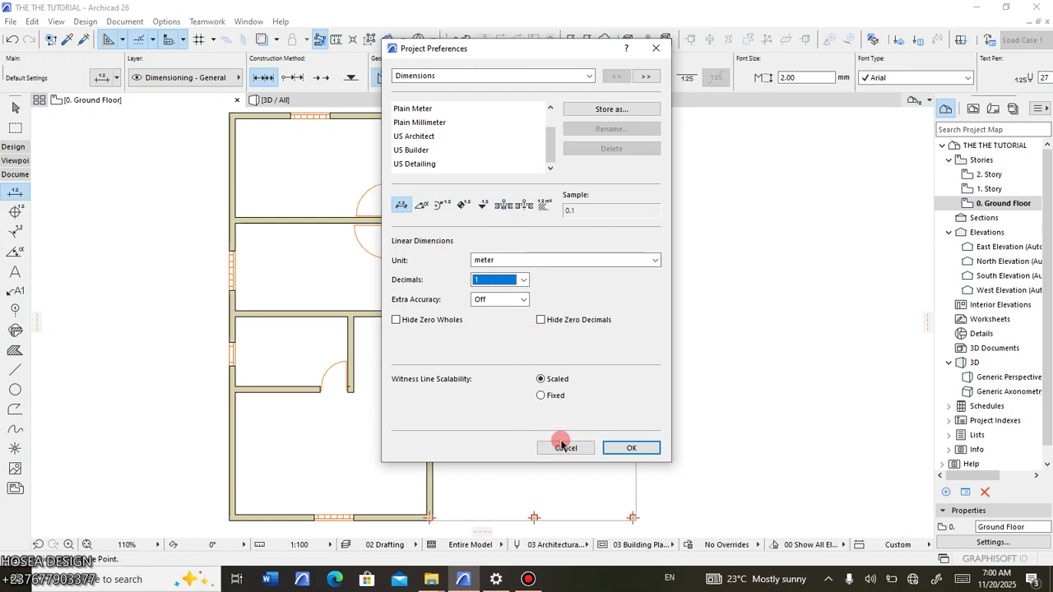
{"action": "left_click", "coordinate": [630, 448]}
Start a linear dimension chain along the lower-left room's outer front wall, picking both wall corners and both window edges.
{"action": "scroll", "coordinate": [433, 286], "scroll_direction": "down", "scroll_amount": 3}
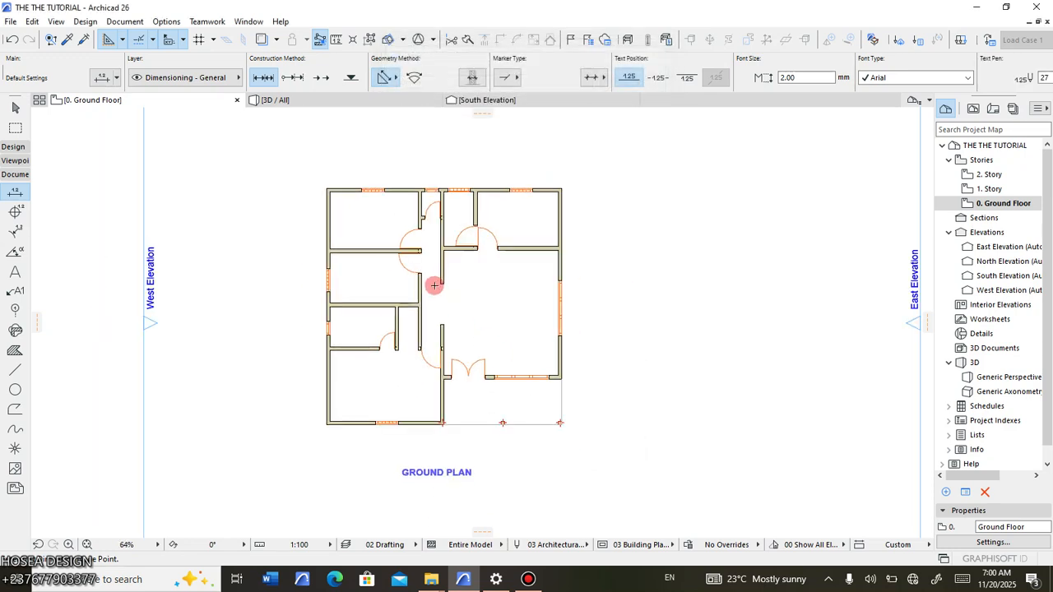
{"action": "scroll", "coordinate": [369, 389], "scroll_direction": "up", "scroll_amount": 2}
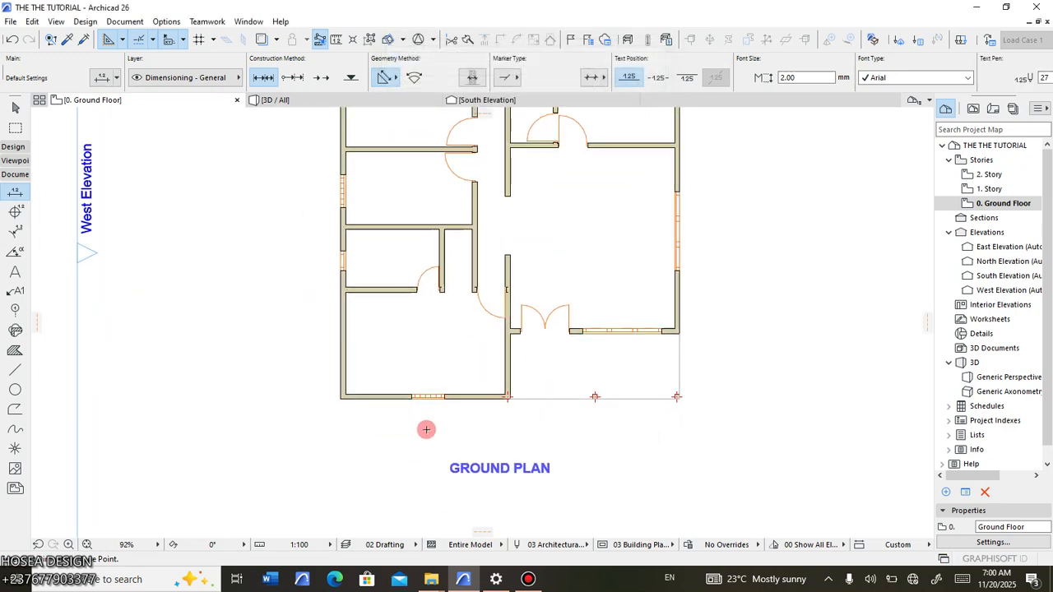
{"action": "scroll", "coordinate": [407, 390], "scroll_direction": "up", "scroll_amount": 2}
{"action": "scroll", "coordinate": [430, 376], "scroll_direction": "up", "scroll_amount": 2}
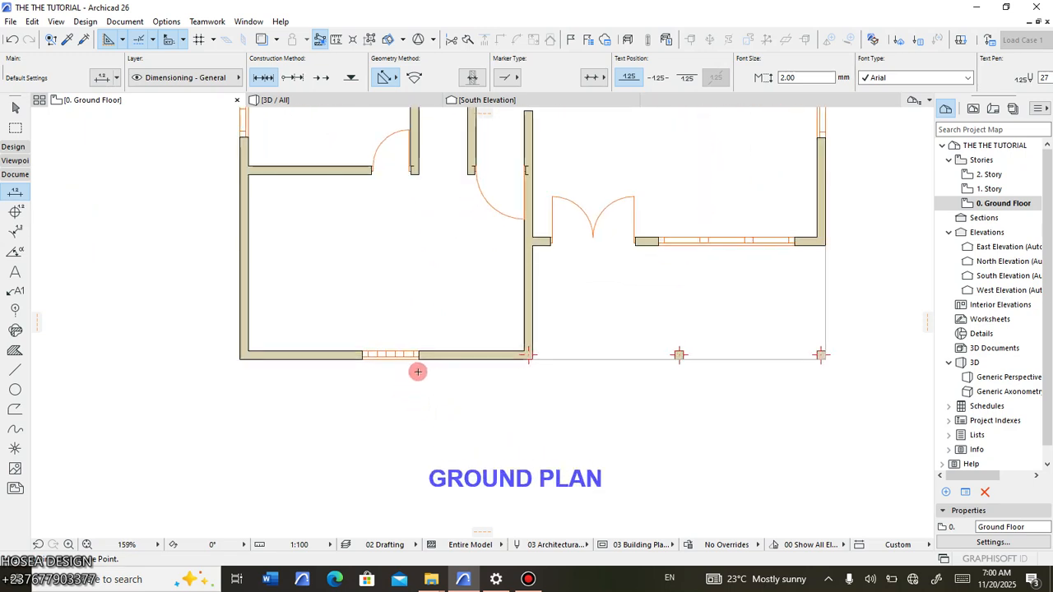
{"action": "scroll", "coordinate": [341, 343], "scroll_direction": "up", "scroll_amount": 2}
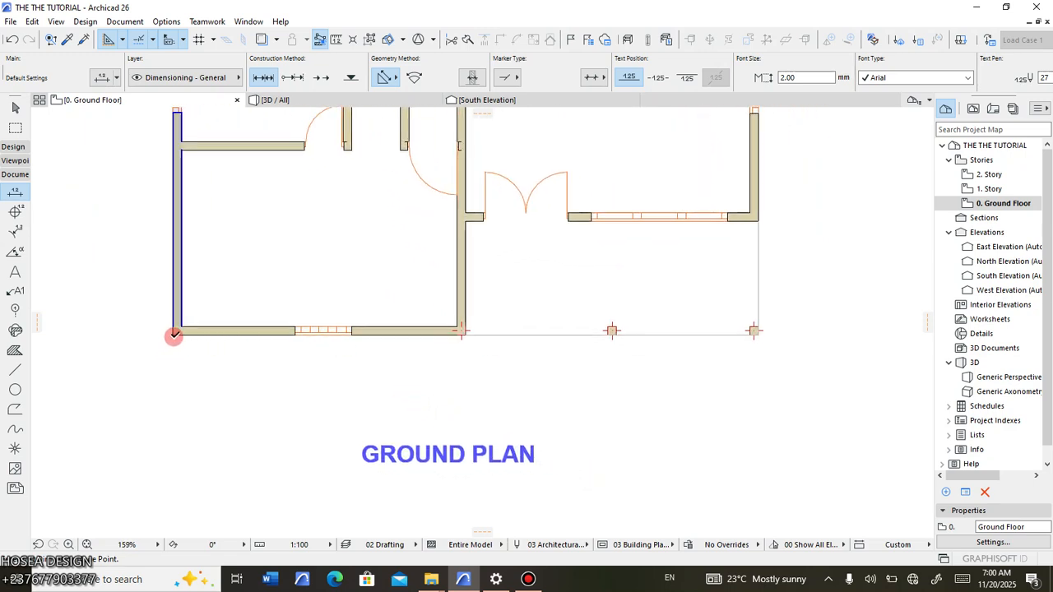
{"action": "left_click", "coordinate": [173, 336]}
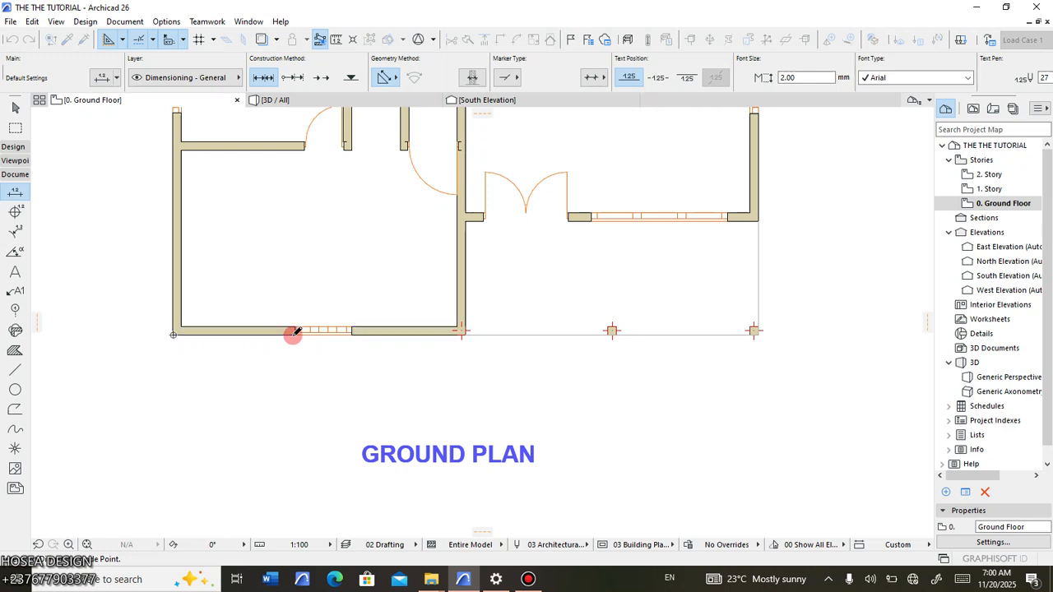
{"action": "left_click", "coordinate": [353, 332]}
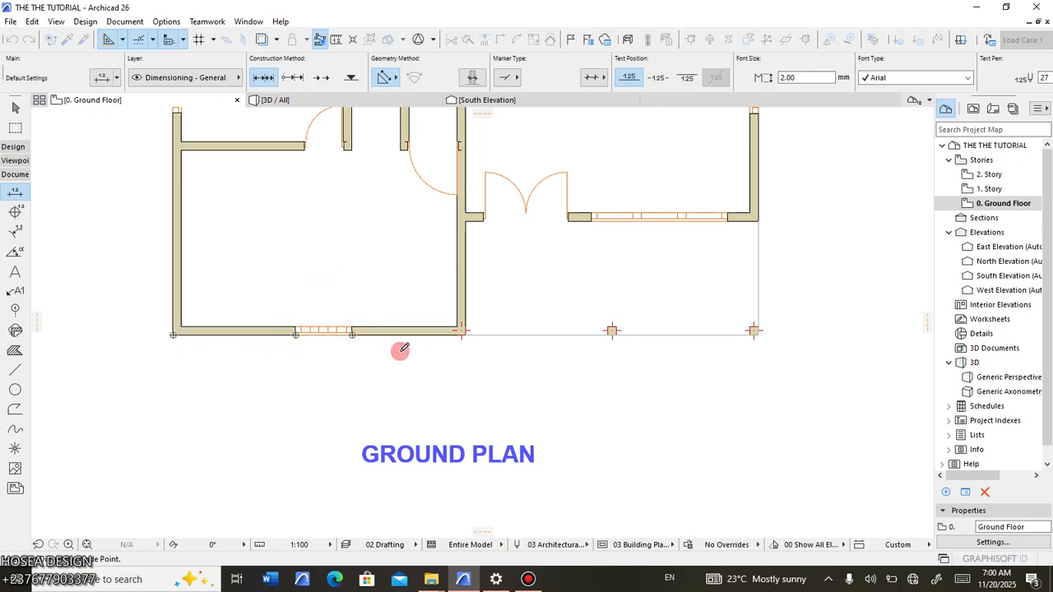
{"action": "left_click", "coordinate": [466, 333]}
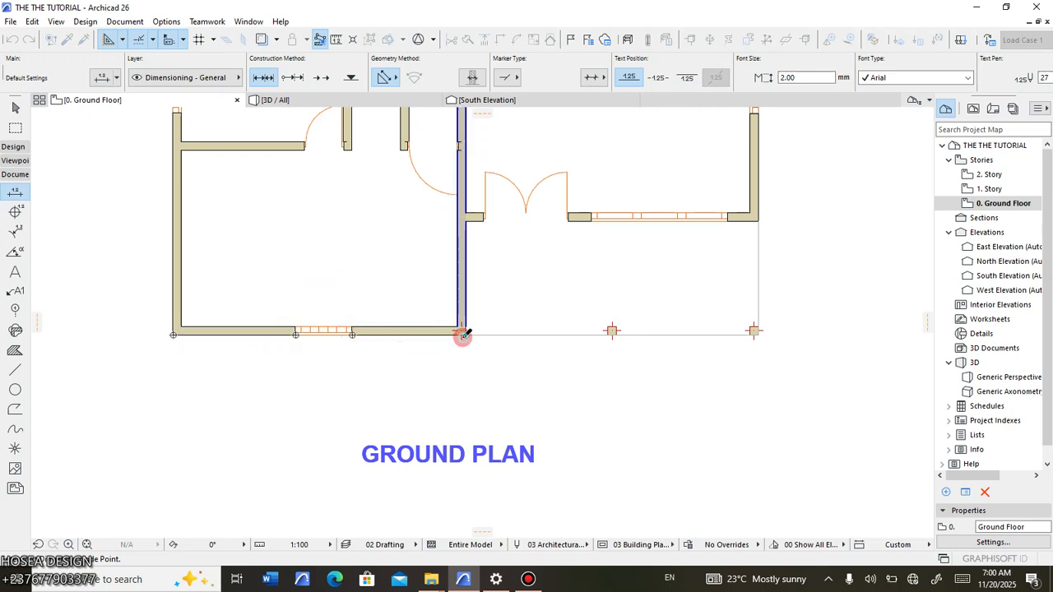
Add the double door edges, front window edges and outer right wall corner to the chain, and place it horizontally just below the plan.
{"action": "left_click", "coordinate": [484, 220]}
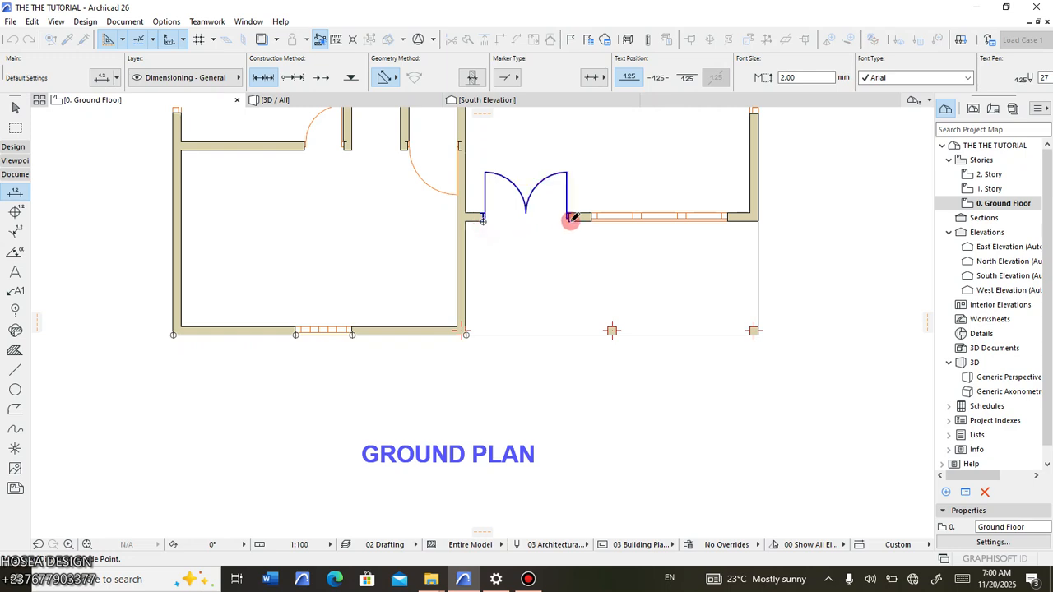
{"action": "left_click", "coordinate": [569, 219]}
{"action": "left_click", "coordinate": [591, 219]}
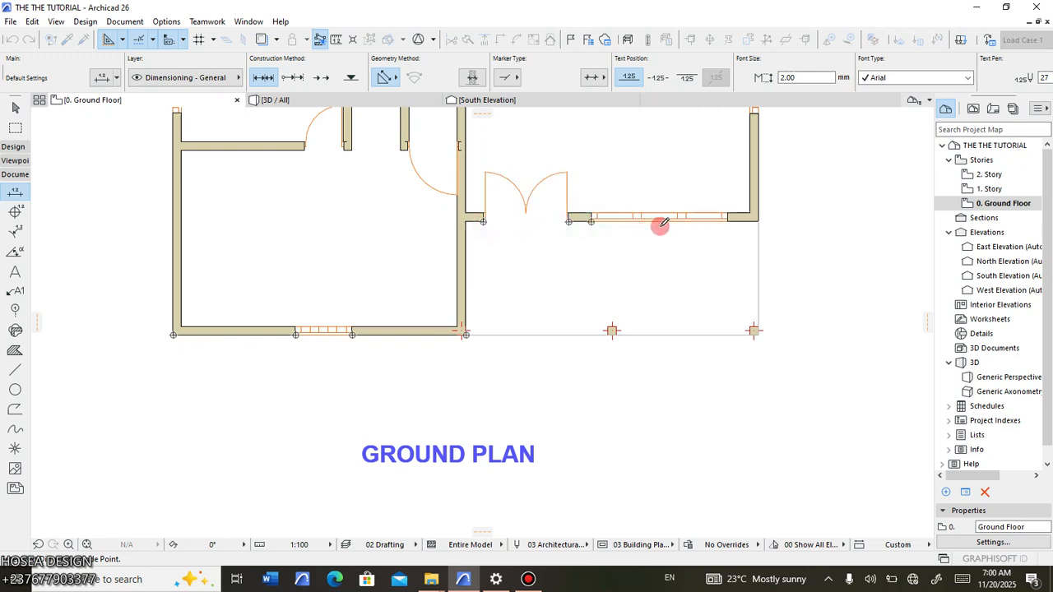
{"action": "left_click", "coordinate": [729, 220]}
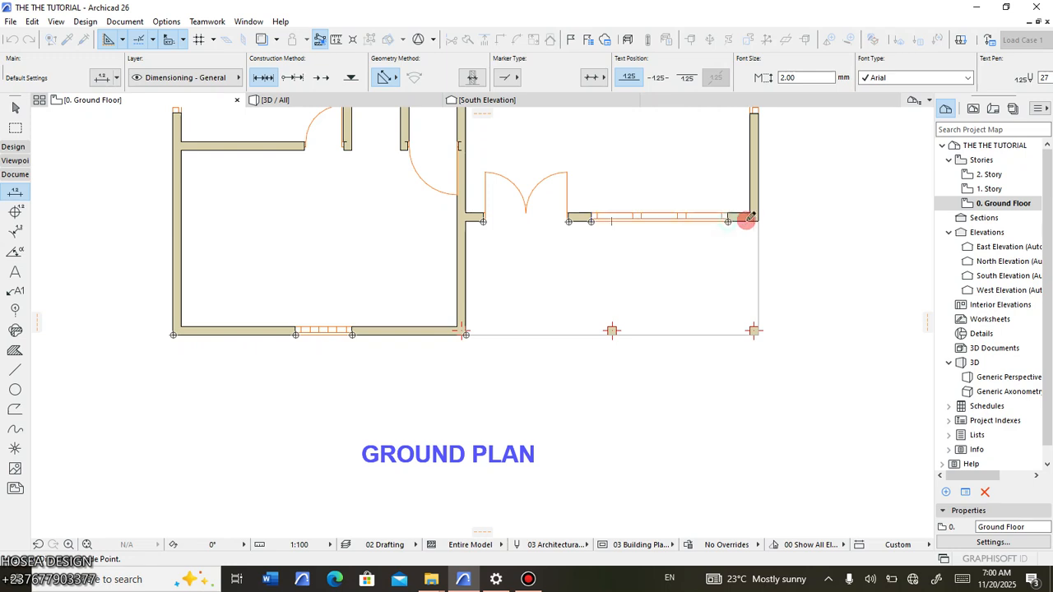
{"action": "left_click", "coordinate": [756, 221]}
{"action": "scroll", "coordinate": [678, 278], "scroll_direction": "down", "scroll_amount": 2}
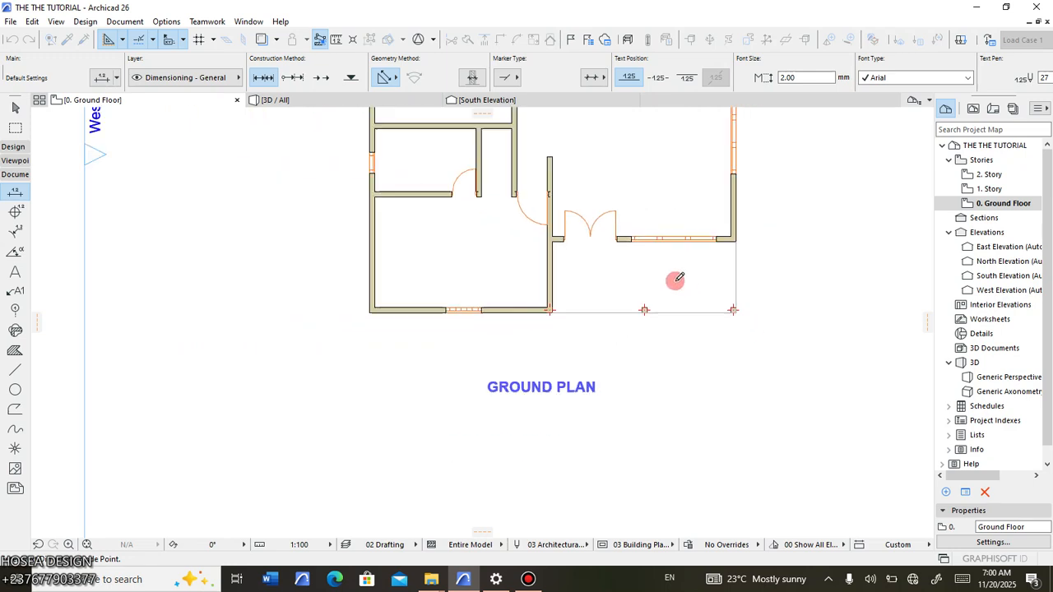
{"action": "right_click", "coordinate": [627, 335]}
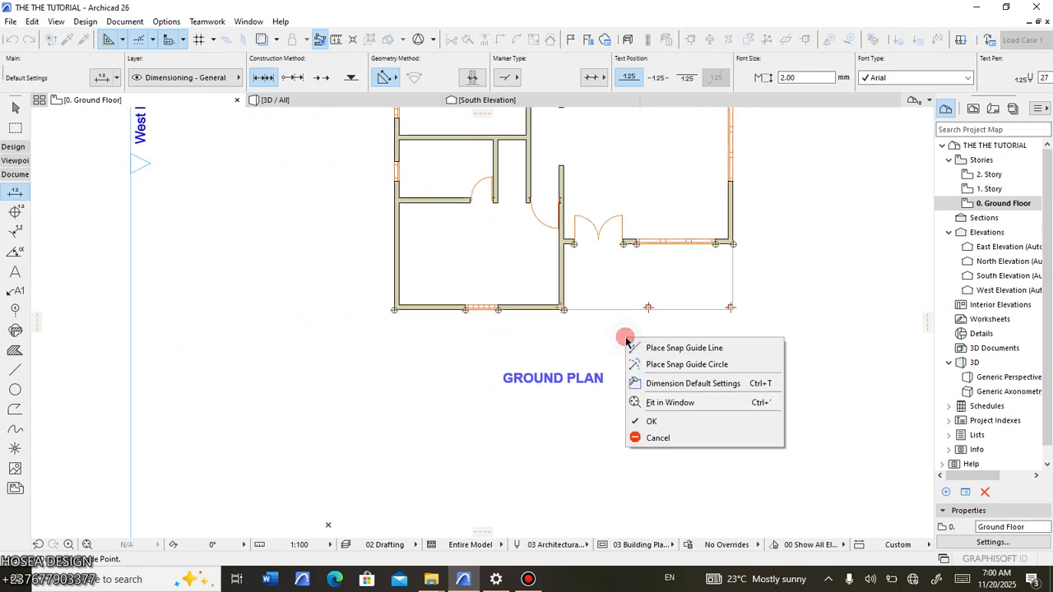
{"action": "left_click", "coordinate": [642, 420]}
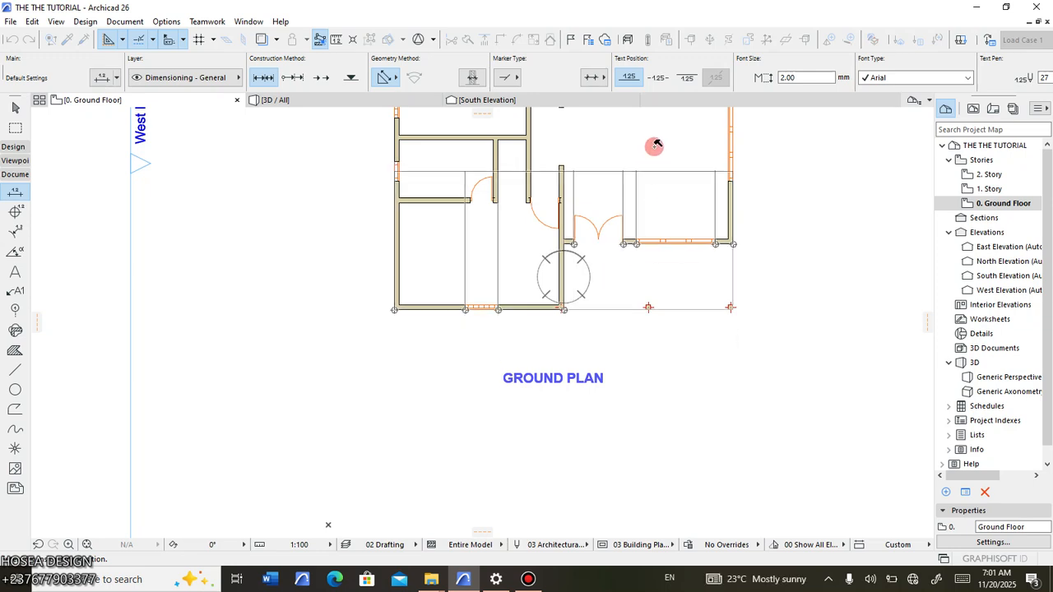
{"action": "left_click", "coordinate": [598, 323]}
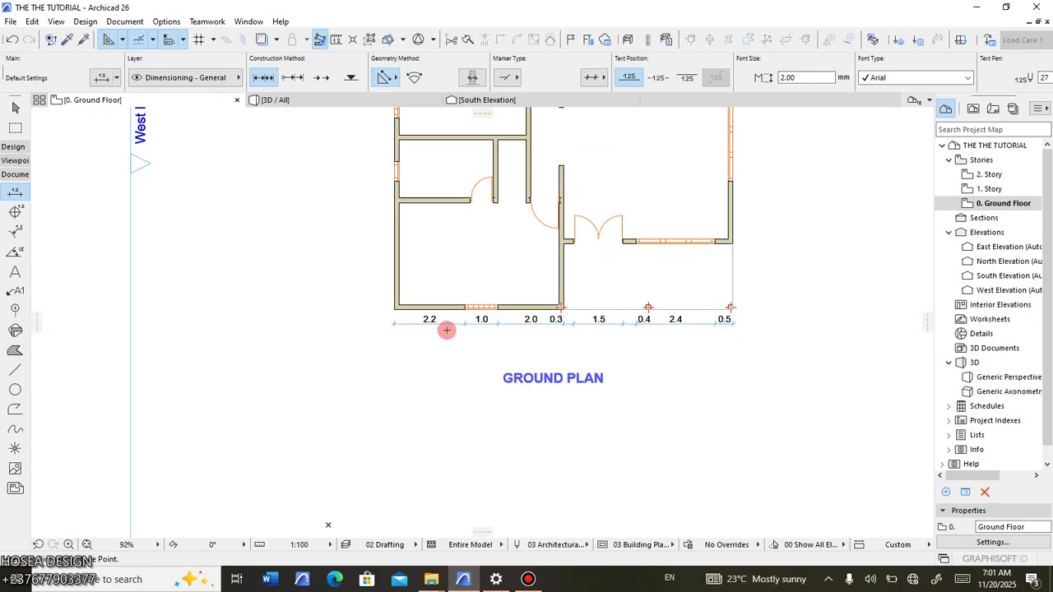
Examine the dimension texts and markers along the front dimension chain.
{"action": "scroll", "coordinate": [465, 331], "scroll_direction": "up", "scroll_amount": 7}
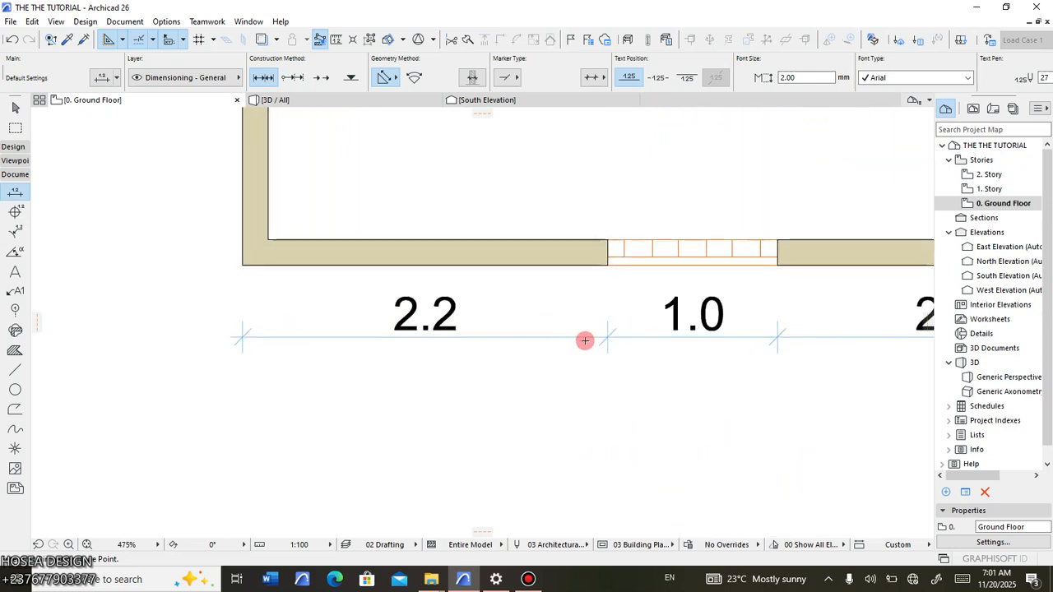
{"action": "scroll", "coordinate": [726, 310], "scroll_direction": "up", "scroll_amount": 3}
{"action": "scroll", "coordinate": [715, 266], "scroll_direction": "down", "scroll_amount": 4}
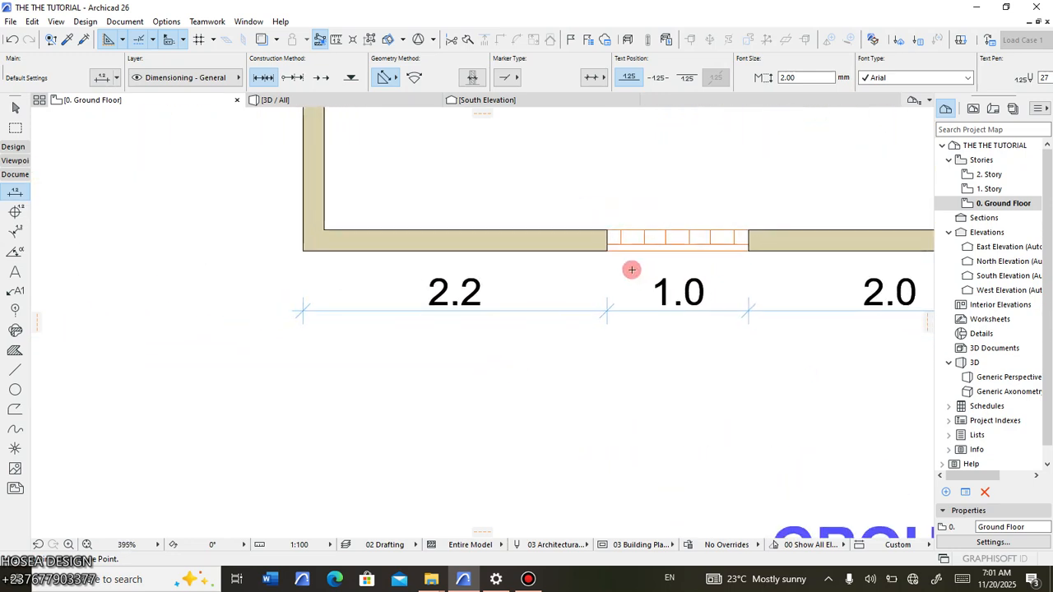
{"action": "scroll", "coordinate": [694, 284], "scroll_direction": "down", "scroll_amount": 1}
{"action": "scroll", "coordinate": [670, 282], "scroll_direction": "up", "scroll_amount": 7}
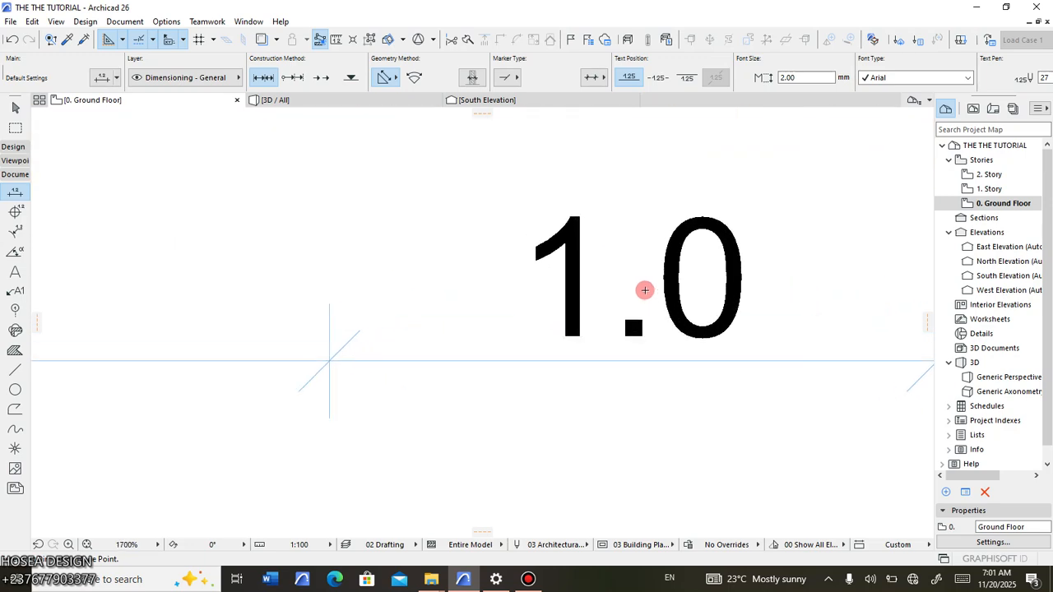
{"action": "scroll", "coordinate": [645, 290], "scroll_direction": "down", "scroll_amount": 13}
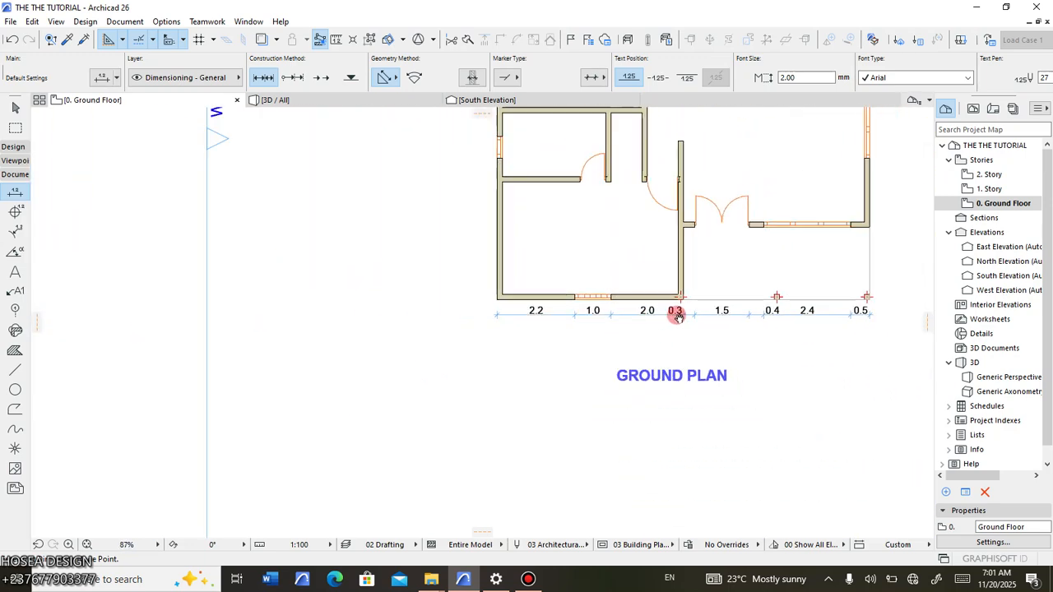
{"action": "scroll", "coordinate": [743, 306], "scroll_direction": "up", "scroll_amount": 3}
{"action": "scroll", "coordinate": [776, 308], "scroll_direction": "up", "scroll_amount": 2}
{"action": "scroll", "coordinate": [756, 323], "scroll_direction": "down", "scroll_amount": 1}
{"action": "scroll", "coordinate": [741, 326], "scroll_direction": "up", "scroll_amount": 5}
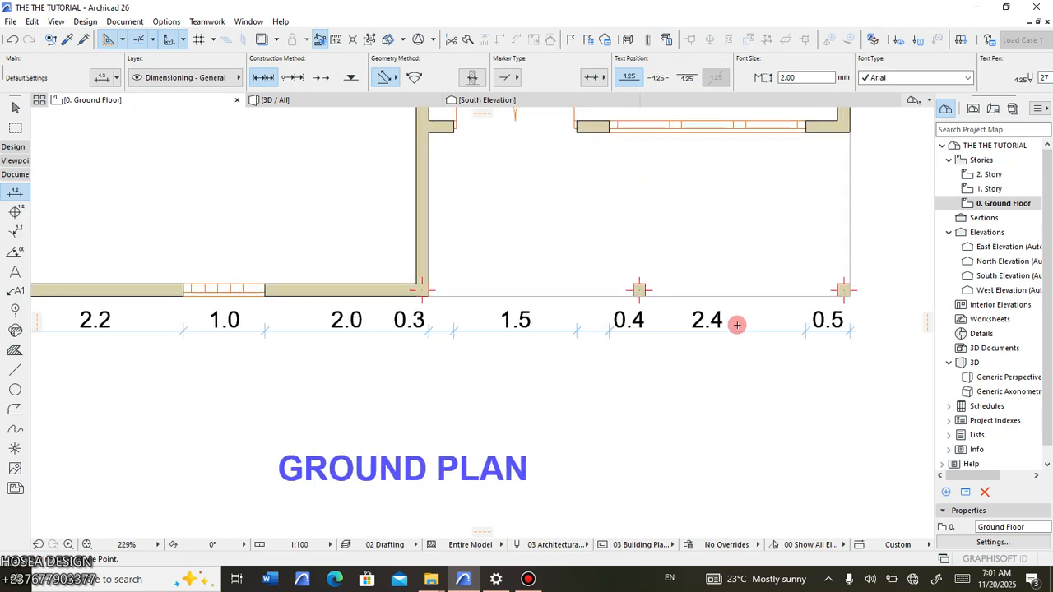
{"action": "scroll", "coordinate": [718, 316], "scroll_direction": "down", "scroll_amount": 8}
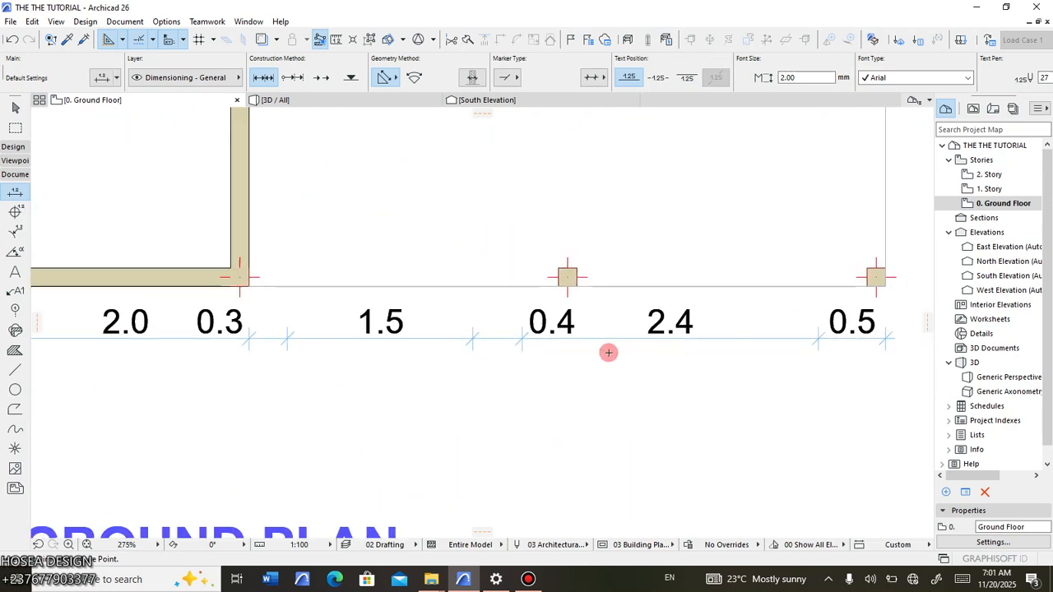
{"action": "scroll", "coordinate": [572, 312], "scroll_direction": "up", "scroll_amount": 2}
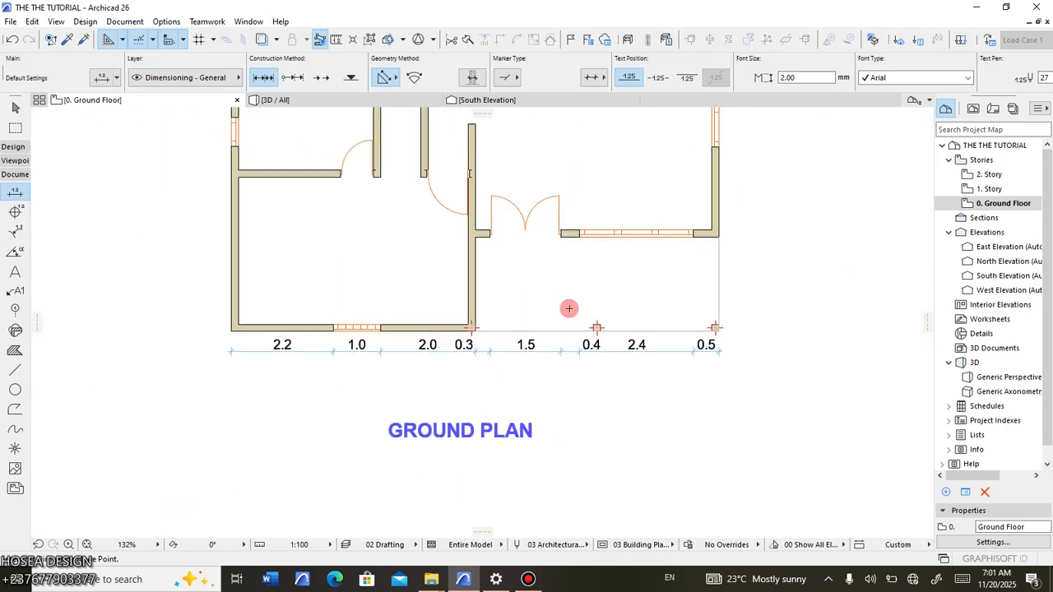
Dimension the front in two spans, picking the left outer corner, the middle wall corner and the right outer corner, placed below the detailed chain.
{"action": "scroll", "coordinate": [447, 280], "scroll_direction": "down", "scroll_amount": 2}
{"action": "scroll", "coordinate": [398, 310], "scroll_direction": "up", "scroll_amount": 3}
{"action": "scroll", "coordinate": [413, 284], "scroll_direction": "down", "scroll_amount": 3}
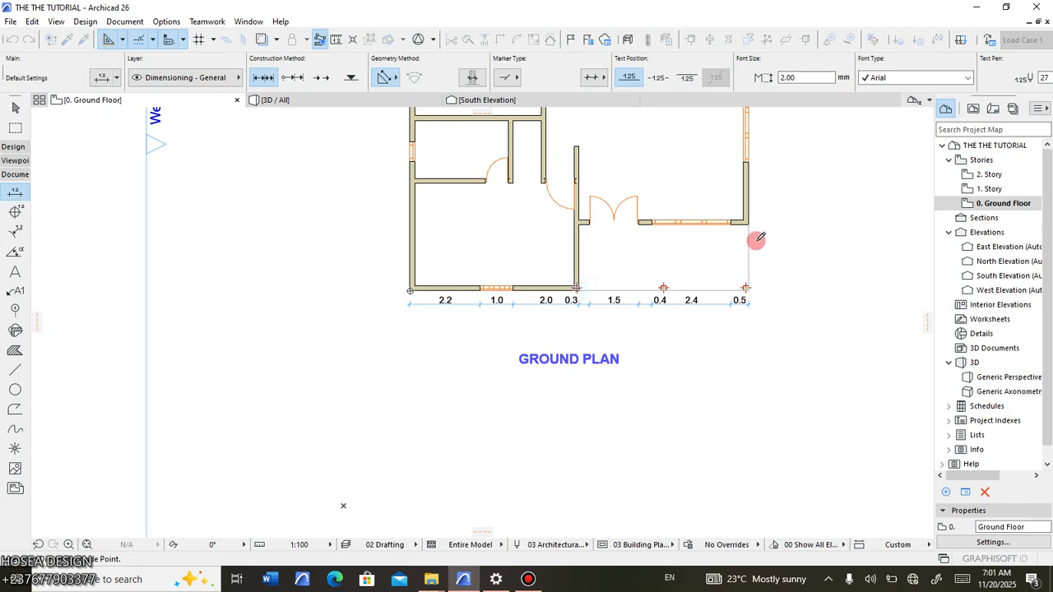
{"action": "left_click", "coordinate": [748, 224]}
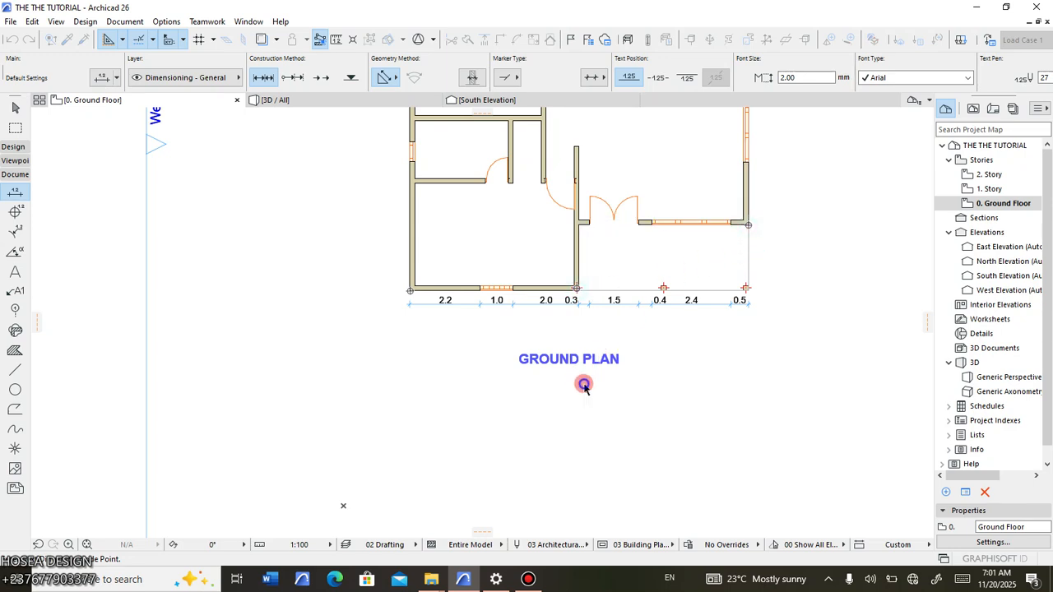
{"action": "right_click", "coordinate": [584, 382]}
{"action": "left_click", "coordinate": [607, 466]}
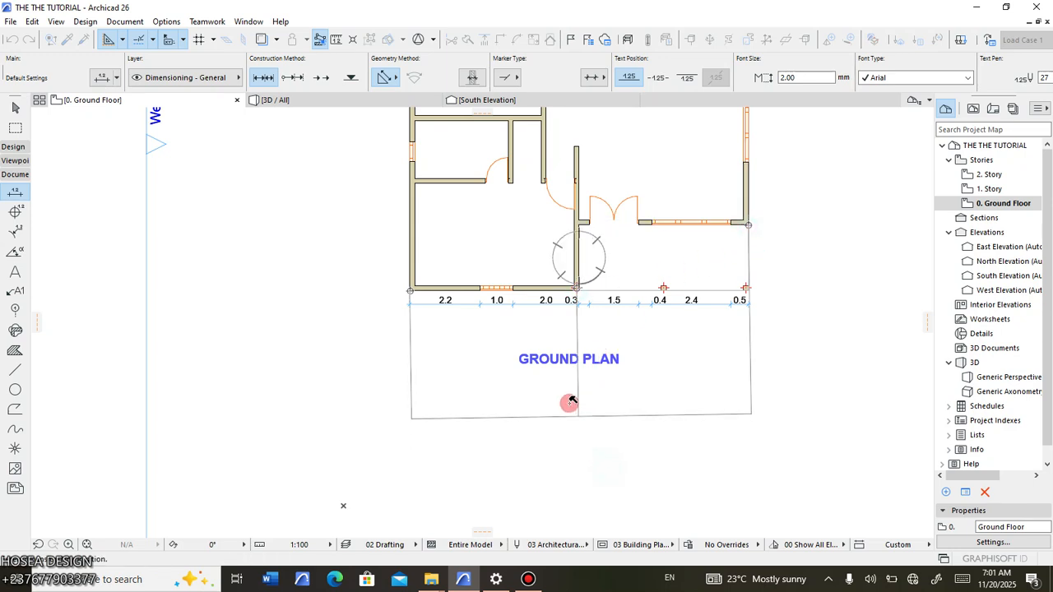
{"action": "left_click", "coordinate": [587, 317]}
Add an overall dimension between the building's left and right outer front corners, placed below the two-span chain.
{"action": "scroll", "coordinate": [482, 326], "scroll_direction": "up", "scroll_amount": 2}
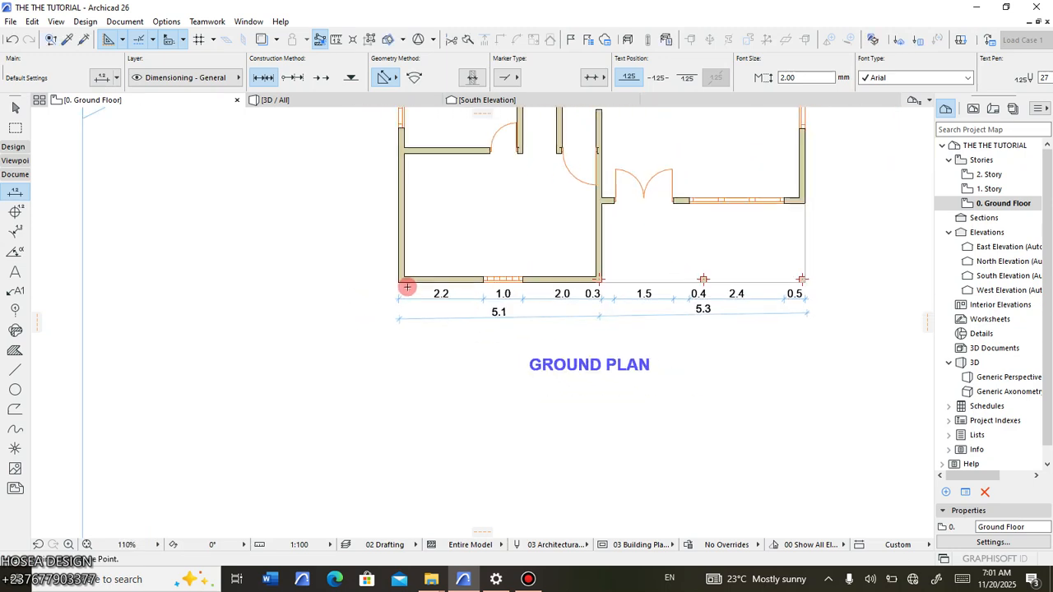
{"action": "left_click", "coordinate": [401, 283]}
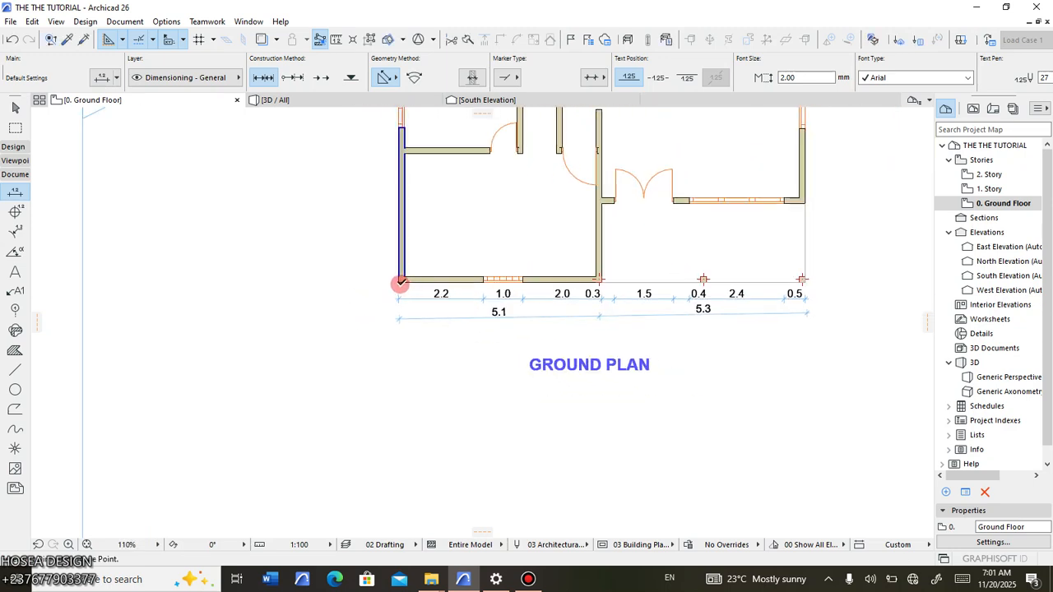
{"action": "left_click", "coordinate": [804, 203]}
{"action": "right_click", "coordinate": [669, 340]}
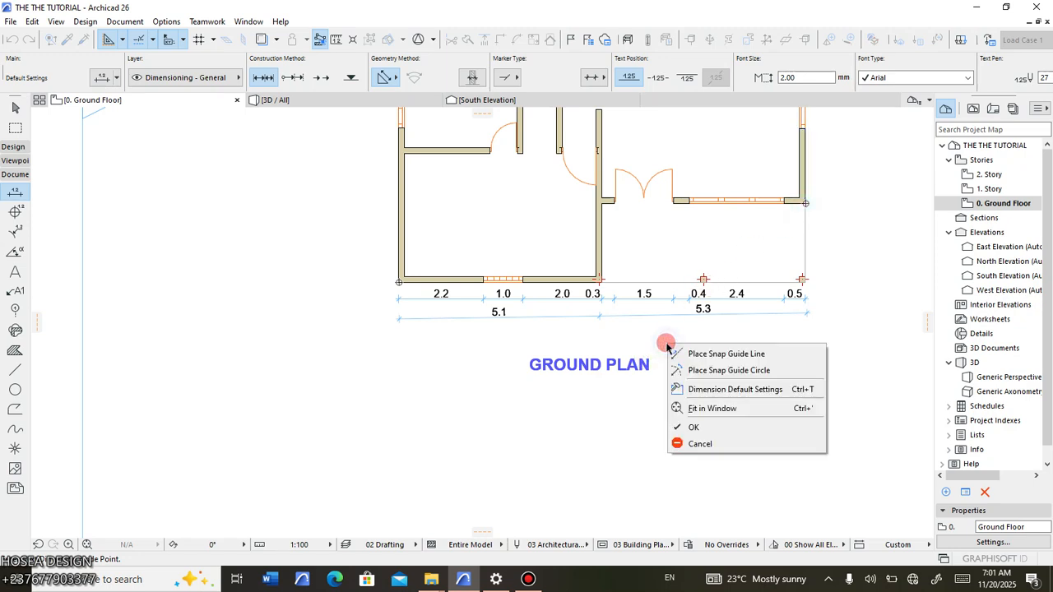
{"action": "left_click", "coordinate": [689, 427]}
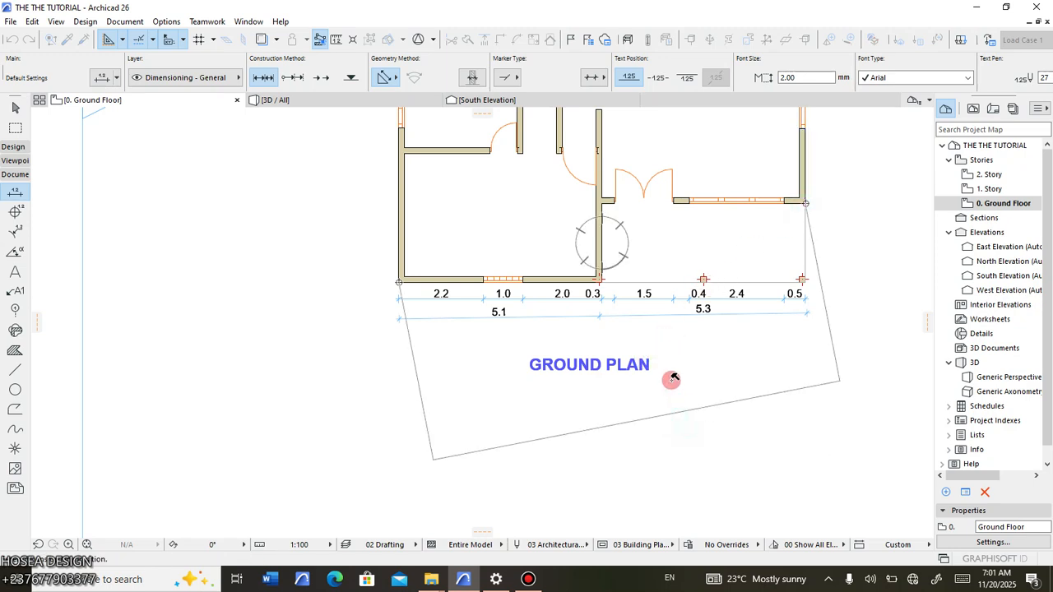
{"action": "left_click", "coordinate": [601, 328]}
{"action": "scroll", "coordinate": [599, 328], "scroll_direction": "up", "scroll_amount": 5}
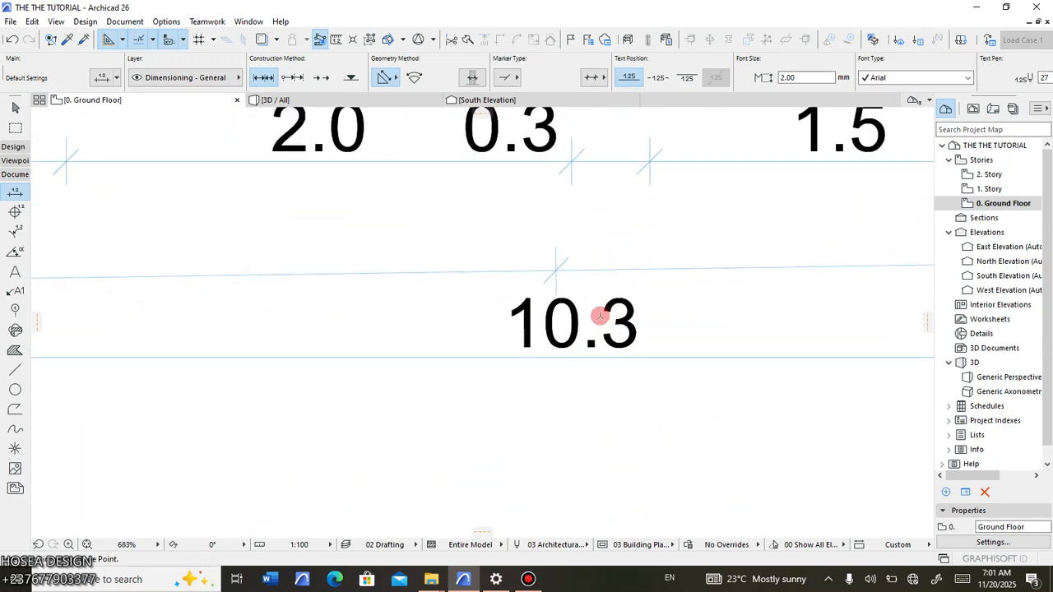
{"action": "scroll", "coordinate": [571, 312], "scroll_direction": "down", "scroll_amount": 2}
Add an overall vertical dimension from the back-left to the front-left outer corner, placed just outside the left wall.
{"action": "scroll", "coordinate": [550, 307], "scroll_direction": "down", "scroll_amount": 5}
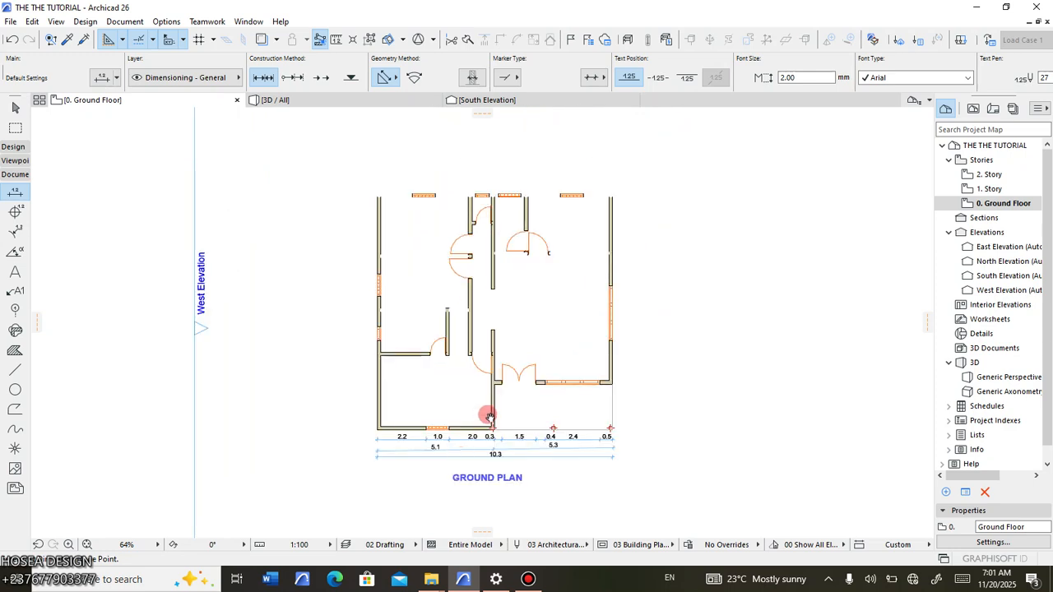
{"action": "left_click", "coordinate": [376, 195]}
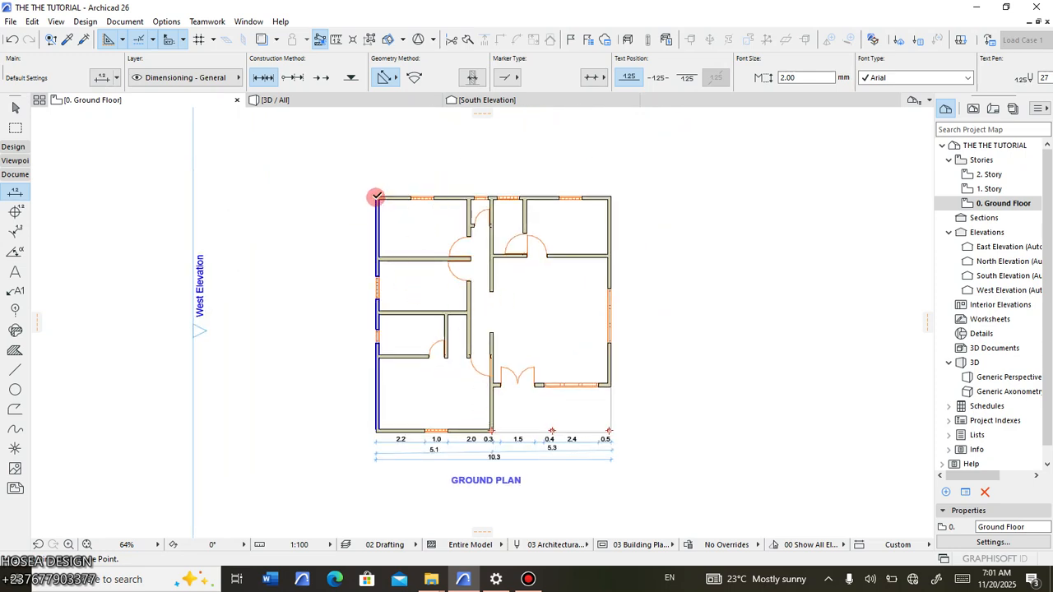
{"action": "left_click", "coordinate": [372, 434]}
{"action": "right_click", "coordinate": [338, 415]}
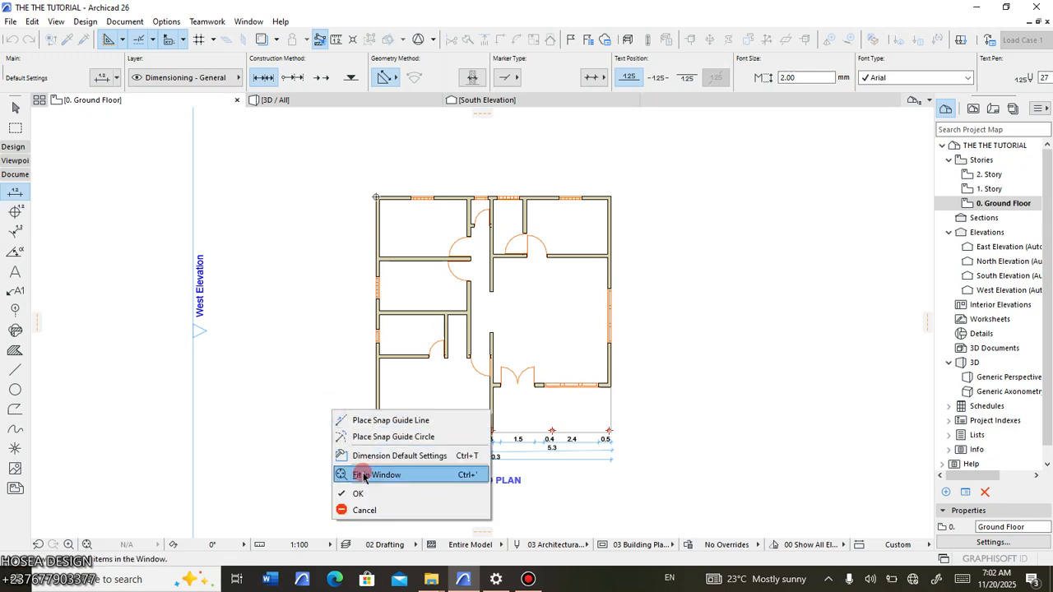
{"action": "left_click", "coordinate": [344, 495]}
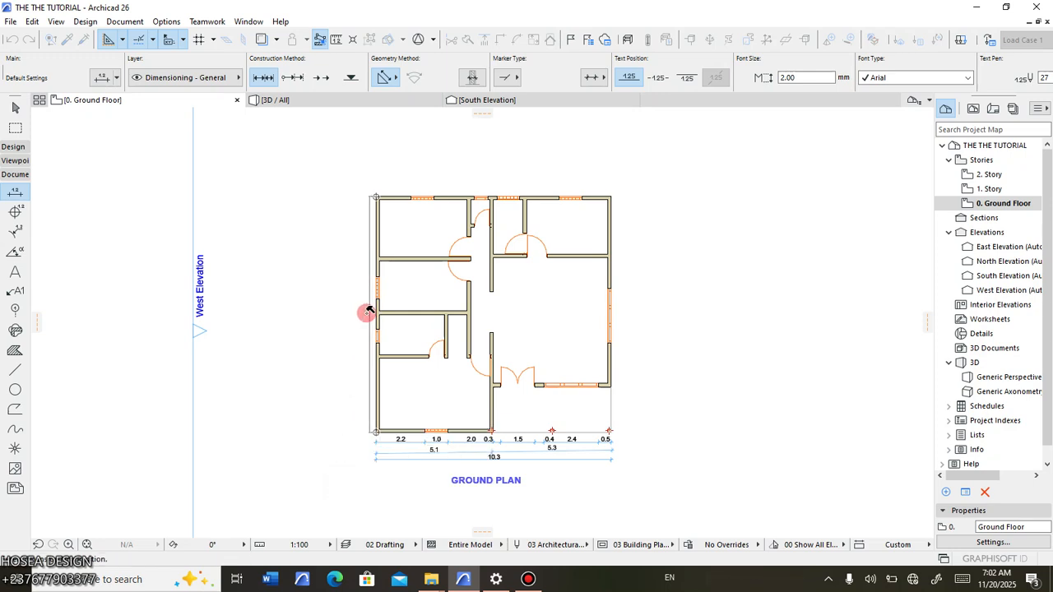
{"action": "left_click", "coordinate": [365, 313]}
{"action": "scroll", "coordinate": [411, 322], "scroll_direction": "up", "scroll_amount": 4}
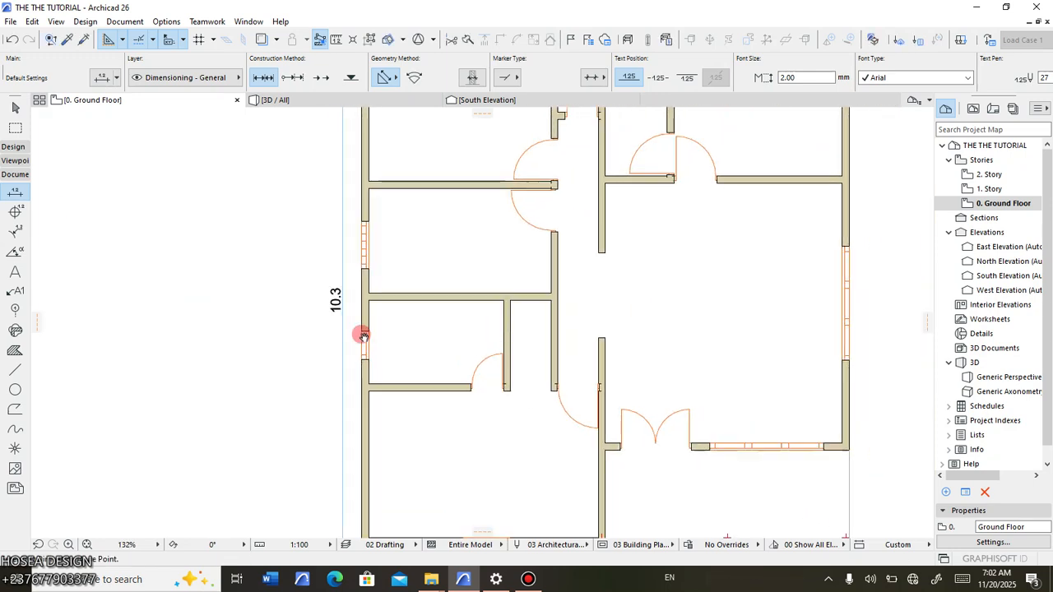
{"action": "scroll", "coordinate": [395, 350], "scroll_direction": "down", "scroll_amount": 1}
{"action": "scroll", "coordinate": [454, 360], "scroll_direction": "down", "scroll_amount": 1}
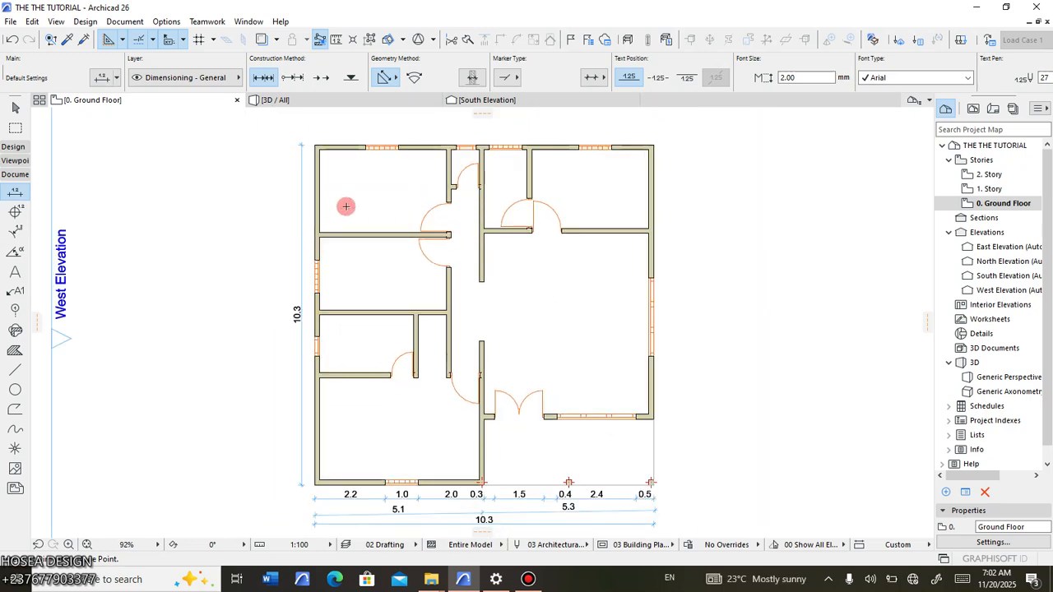
Dimension the large right room's inside depth between its rear and front walls, placing the line just inside the right outer wall.
{"action": "middle_click_drag", "start_coordinate": [386, 189], "coordinate": [429, 190]}
{"action": "middle_click_drag", "start_coordinate": [419, 251], "coordinate": [444, 197]}
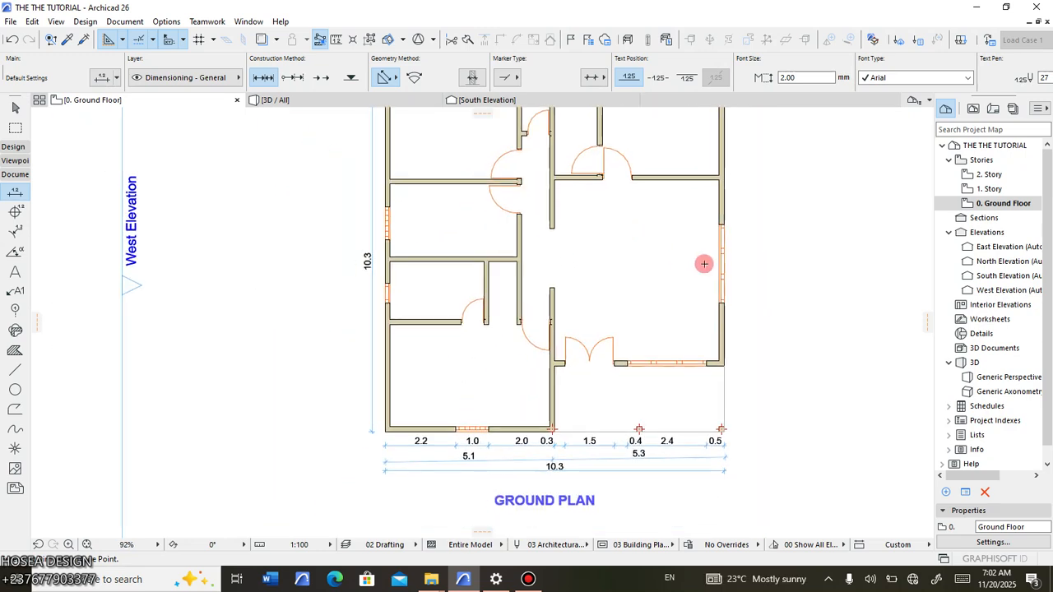
{"action": "middle_click_drag", "start_coordinate": [602, 295], "coordinate": [545, 295]}
{"action": "scroll", "coordinate": [638, 219], "scroll_direction": "up", "scroll_amount": 1}
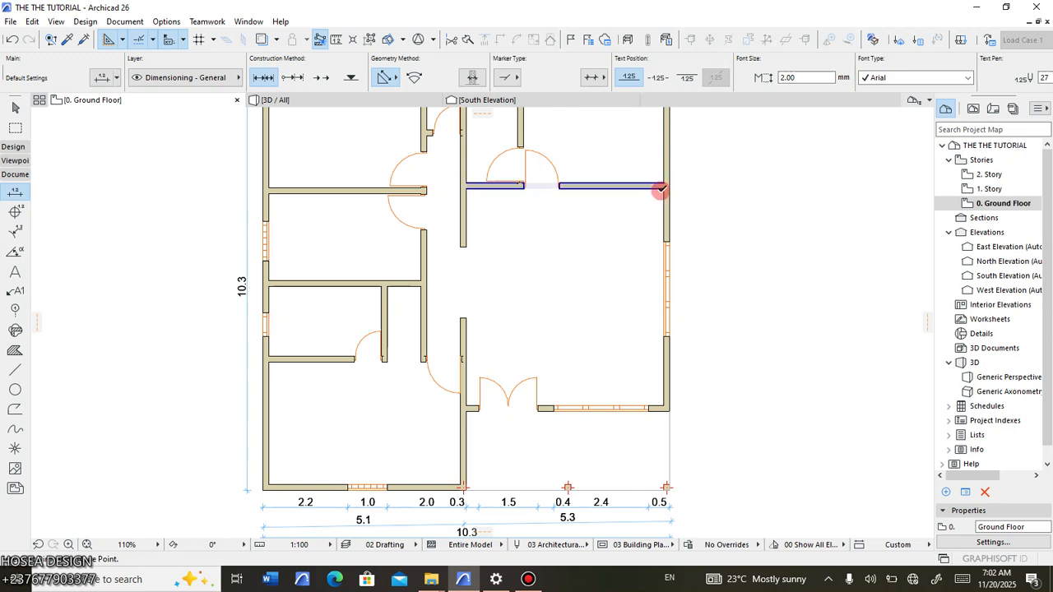
{"action": "left_click", "coordinate": [664, 189]}
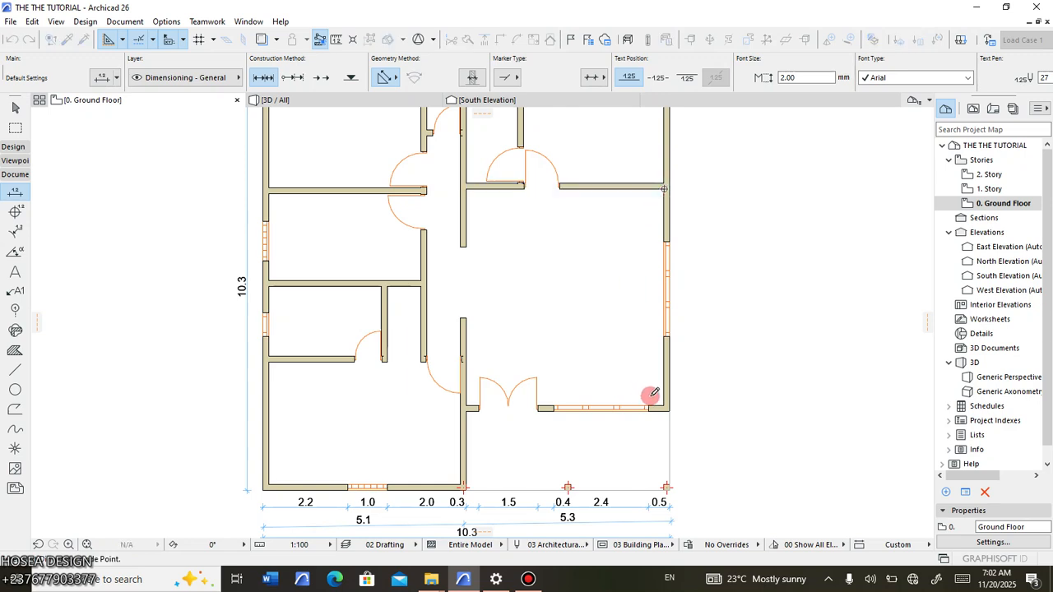
{"action": "right_click", "coordinate": [613, 321]}
{"action": "left_click", "coordinate": [630, 417]}
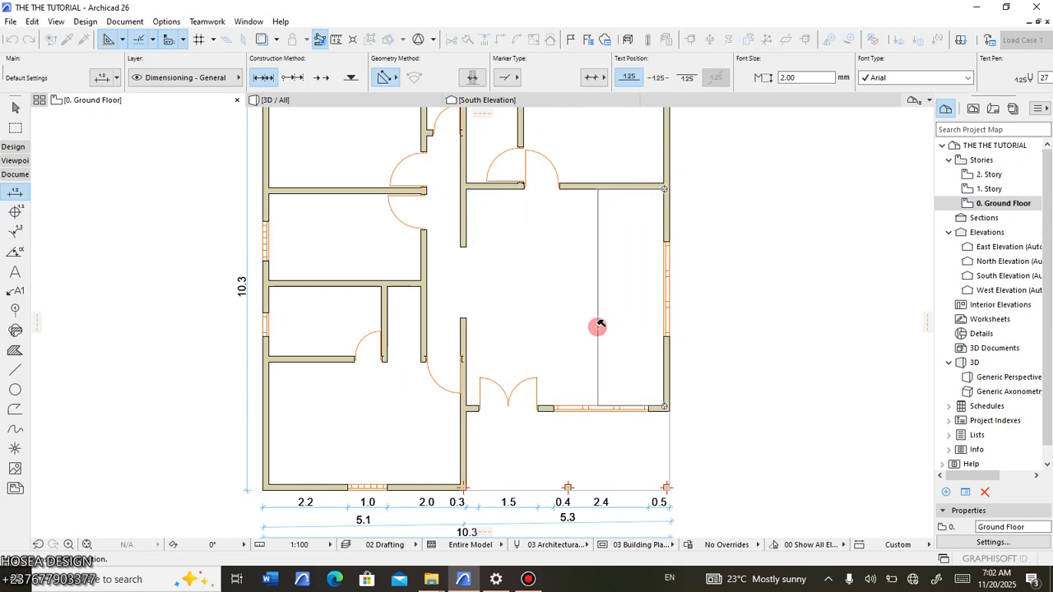
{"action": "left_click", "coordinate": [650, 325]}
{"action": "scroll", "coordinate": [605, 297], "scroll_direction": "up", "scroll_amount": 5}
{"action": "scroll", "coordinate": [637, 299], "scroll_direction": "down", "scroll_amount": 5}
{"action": "scroll", "coordinate": [611, 320], "scroll_direction": "down", "scroll_amount": 3}
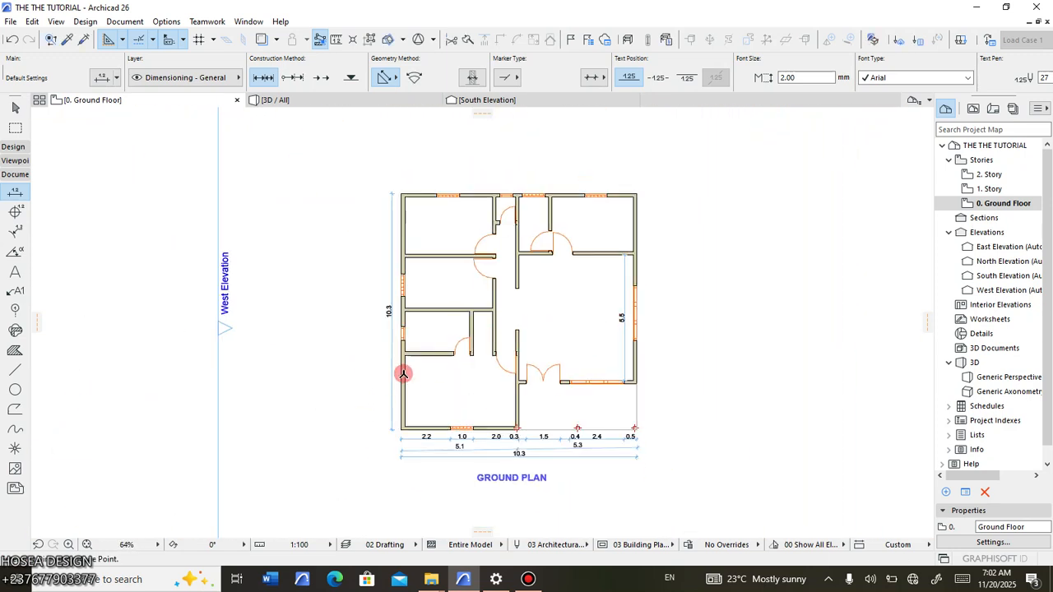
Create a vertical dimension chain through the left rooms, picking all five cross walls from front to back, placed just inside the left outer wall.
{"action": "scroll", "coordinate": [417, 431], "scroll_direction": "up", "scroll_amount": 15}
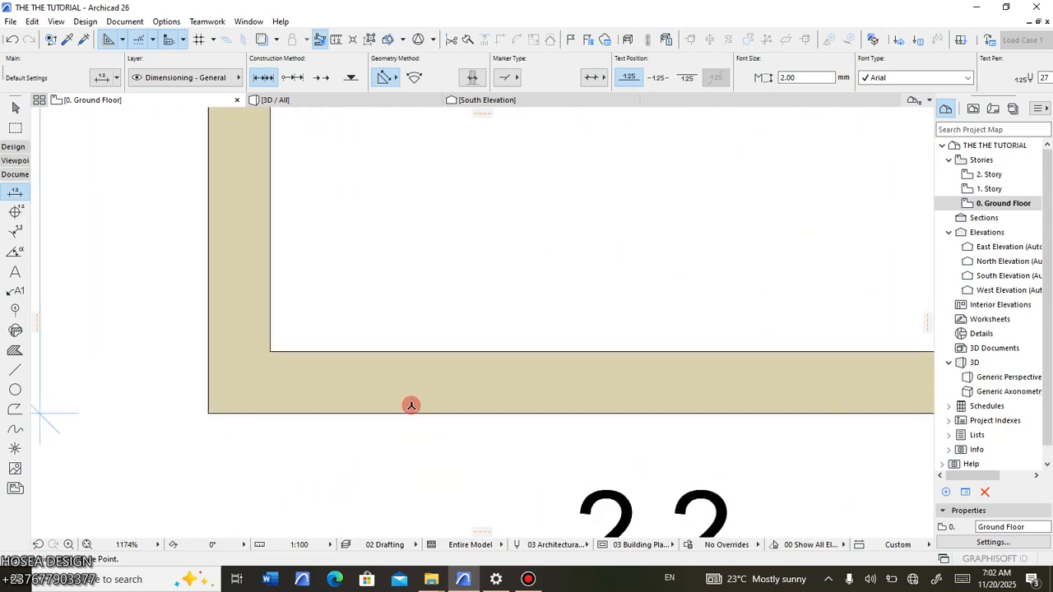
{"action": "scroll", "coordinate": [407, 382], "scroll_direction": "down", "scroll_amount": 15}
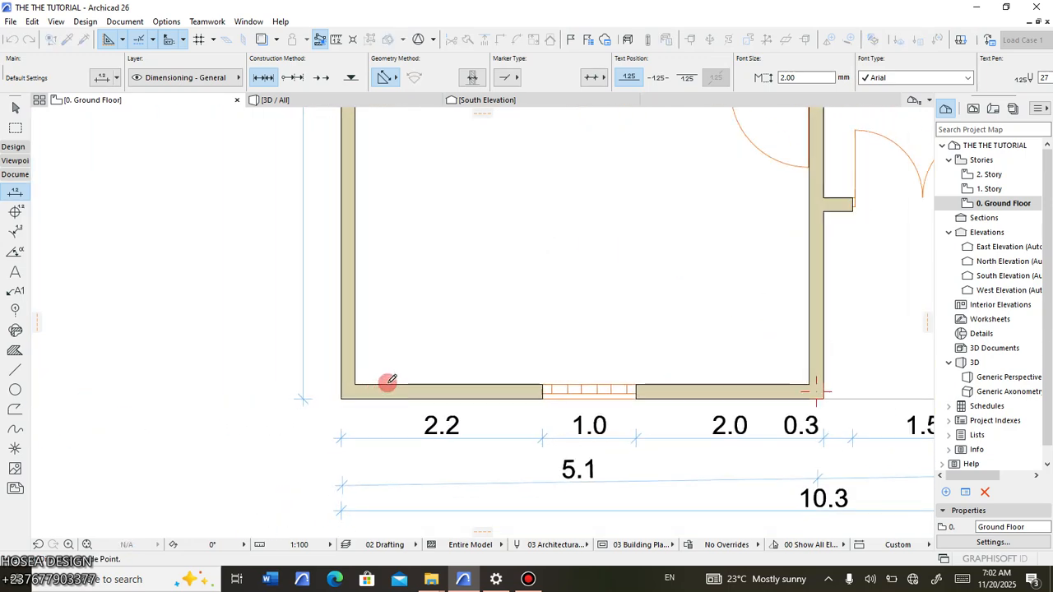
{"action": "scroll", "coordinate": [368, 254], "scroll_direction": "up", "scroll_amount": 7}
{"action": "scroll", "coordinate": [372, 253], "scroll_direction": "up", "scroll_amount": 1}
{"action": "scroll", "coordinate": [264, 357], "scroll_direction": "down", "scroll_amount": 8}
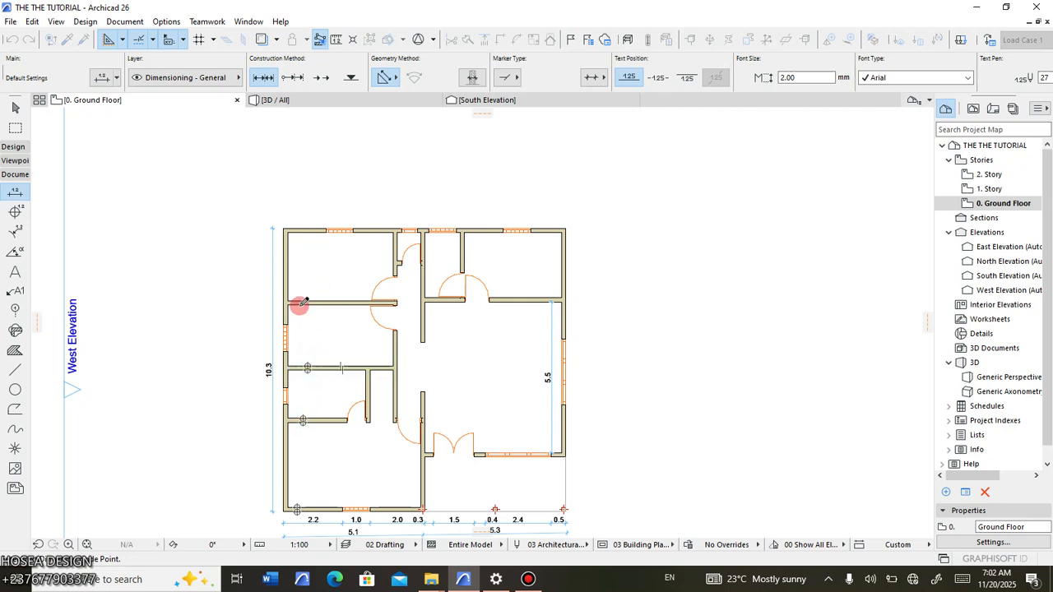
{"action": "left_click", "coordinate": [313, 230]}
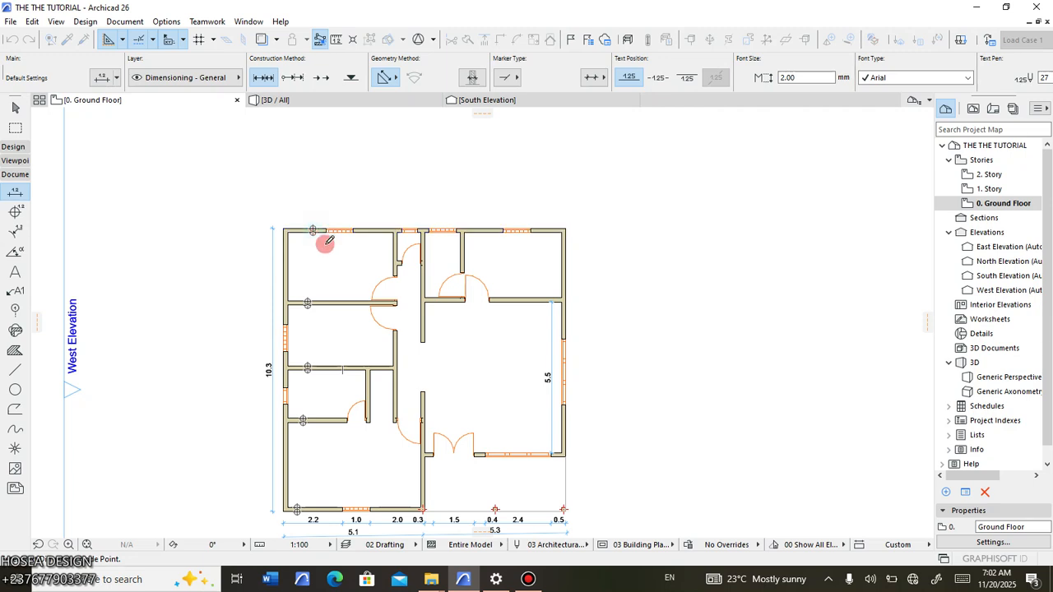
{"action": "right_click", "coordinate": [327, 262]}
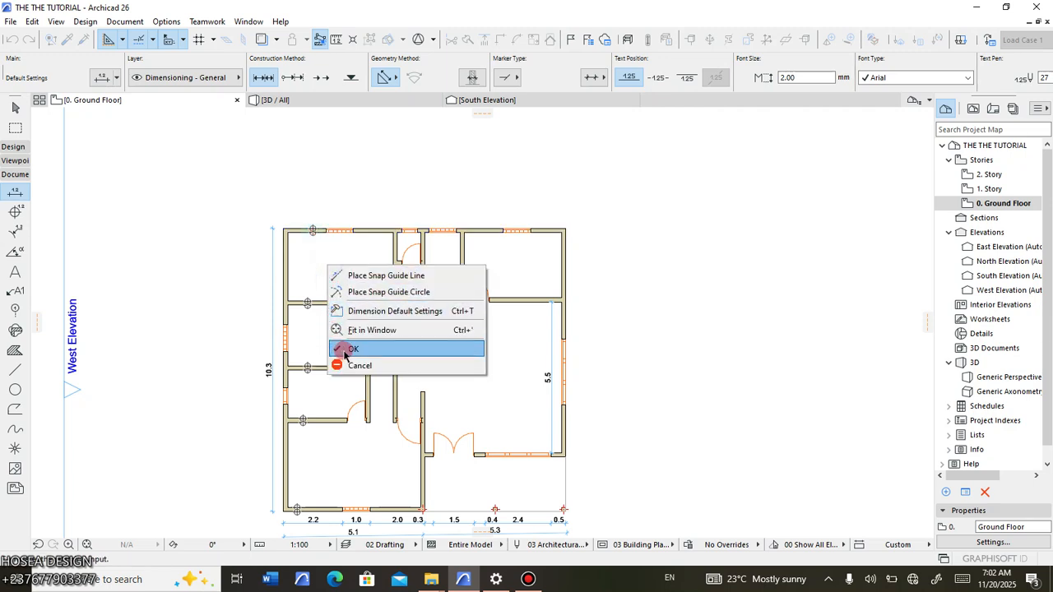
{"action": "left_click", "coordinate": [344, 354]}
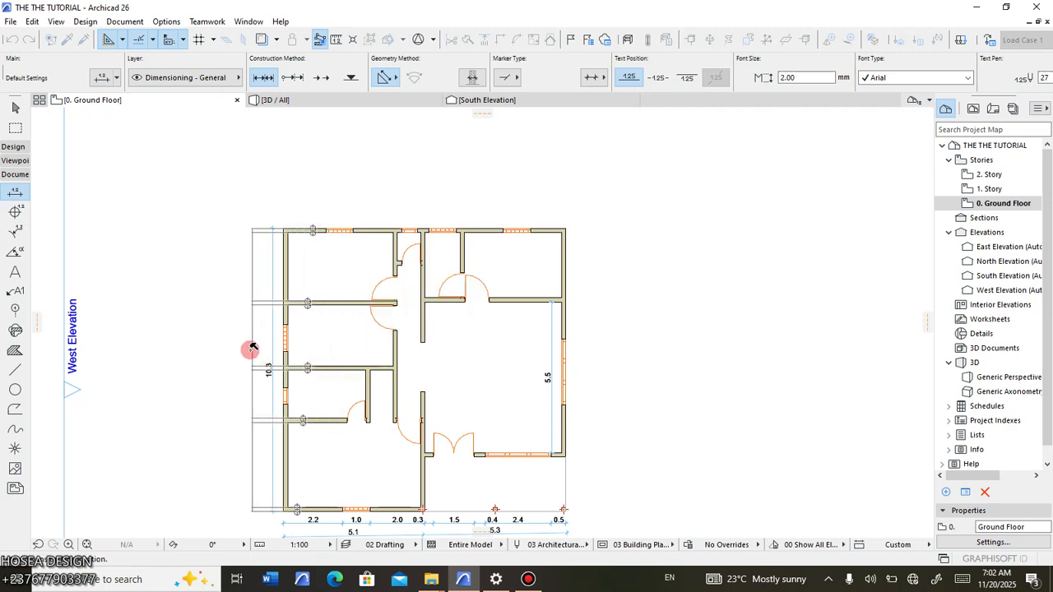
{"action": "left_click", "coordinate": [244, 349]}
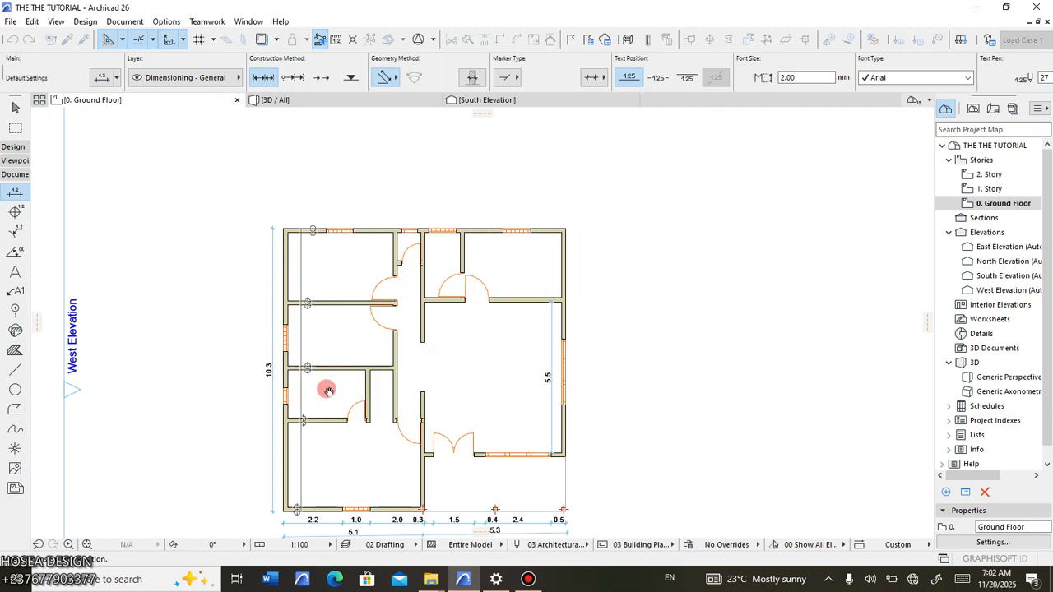
{"action": "middle_click_drag", "start_coordinate": [318, 390], "coordinate": [366, 355]}
{"action": "scroll", "coordinate": [351, 369], "scroll_direction": "up", "scroll_amount": 4}
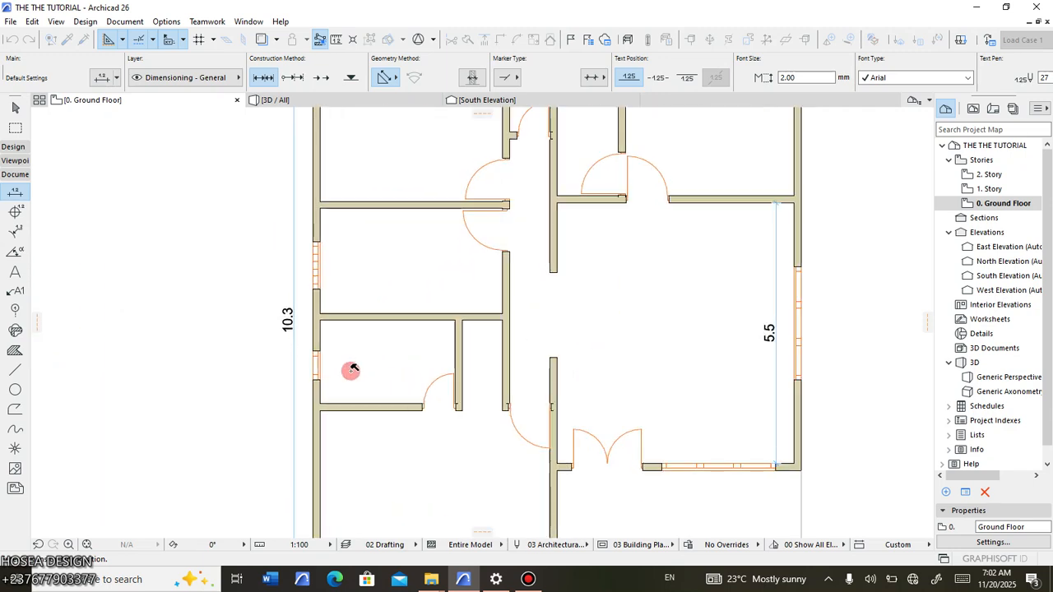
{"action": "left_click", "coordinate": [340, 370]}
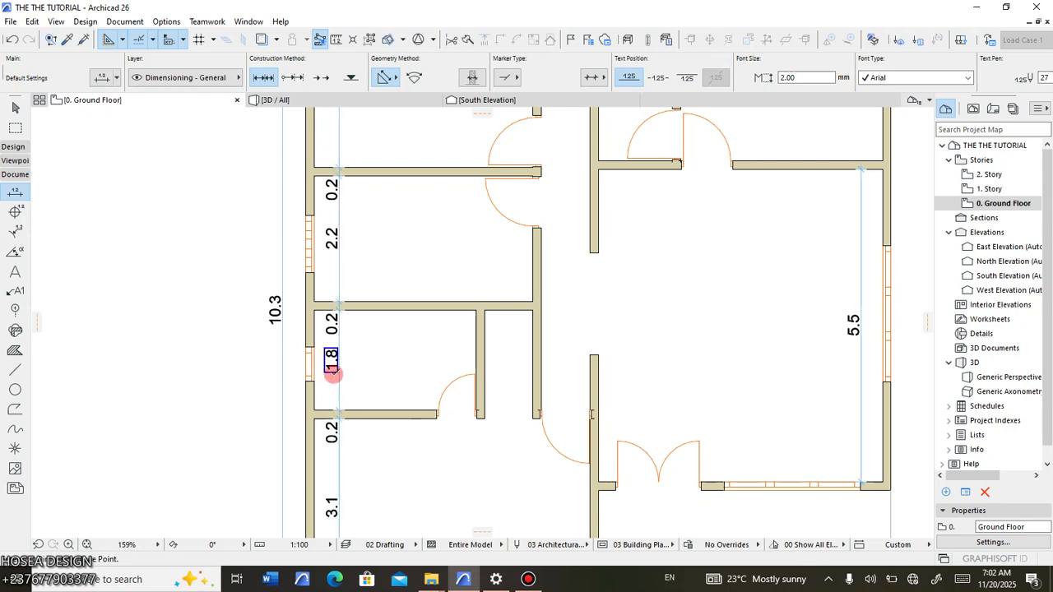
Examine the room depth and wall thickness dimensions along the vertical chain through the left rooms.
{"action": "scroll", "coordinate": [333, 362], "scroll_direction": "up", "scroll_amount": 5}
{"action": "scroll", "coordinate": [334, 328], "scroll_direction": "down", "scroll_amount": 10}
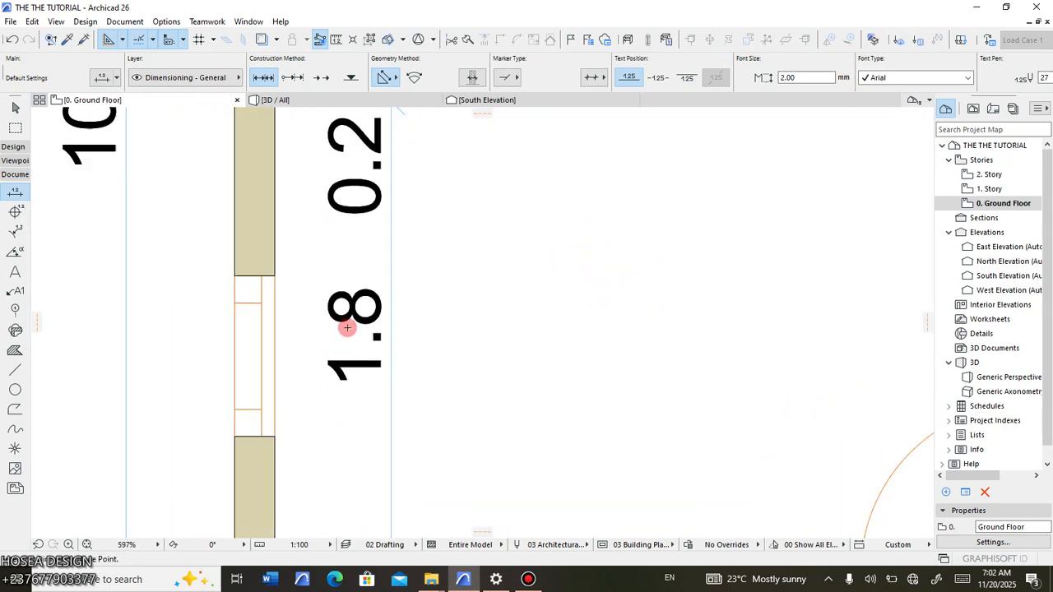
{"action": "scroll", "coordinate": [353, 329], "scroll_direction": "down", "scroll_amount": 1}
{"action": "scroll", "coordinate": [348, 287], "scroll_direction": "up", "scroll_amount": 10}
{"action": "scroll", "coordinate": [353, 302], "scroll_direction": "down", "scroll_amount": 10}
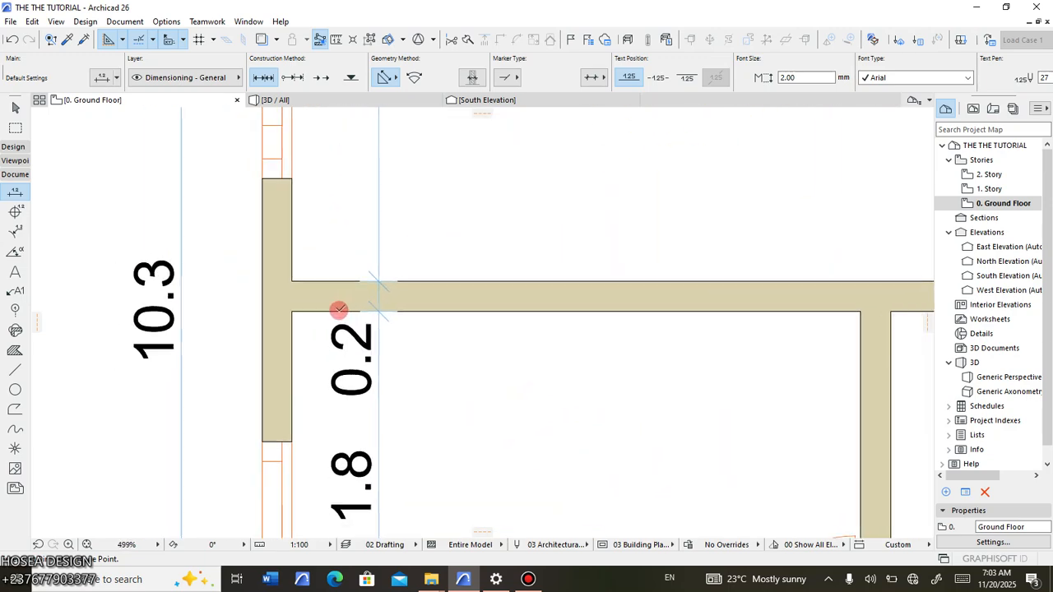
{"action": "scroll", "coordinate": [335, 317], "scroll_direction": "up", "scroll_amount": 3}
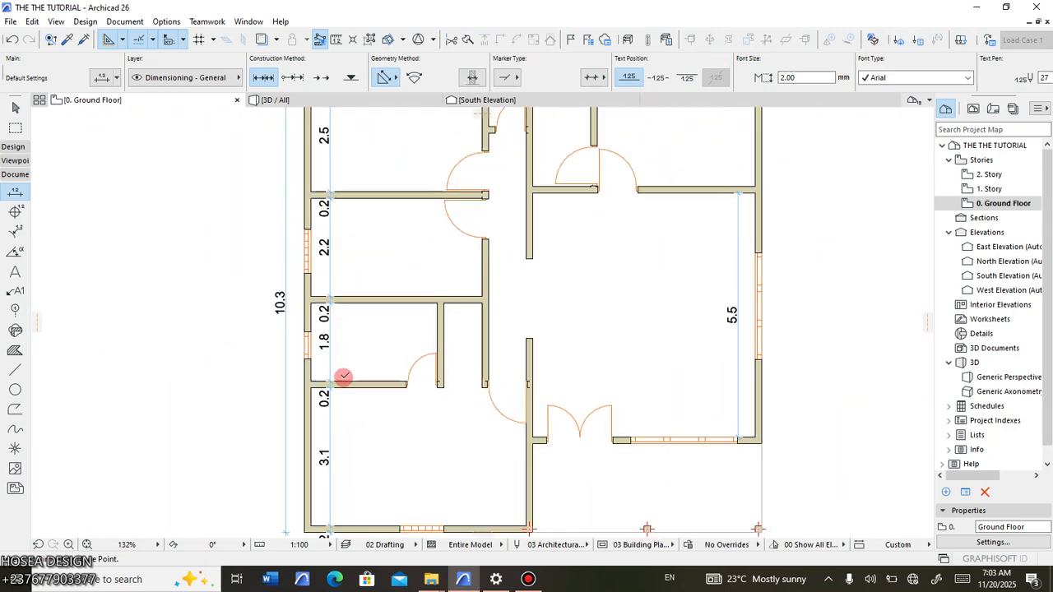
{"action": "scroll", "coordinate": [336, 386], "scroll_direction": "down", "scroll_amount": 2}
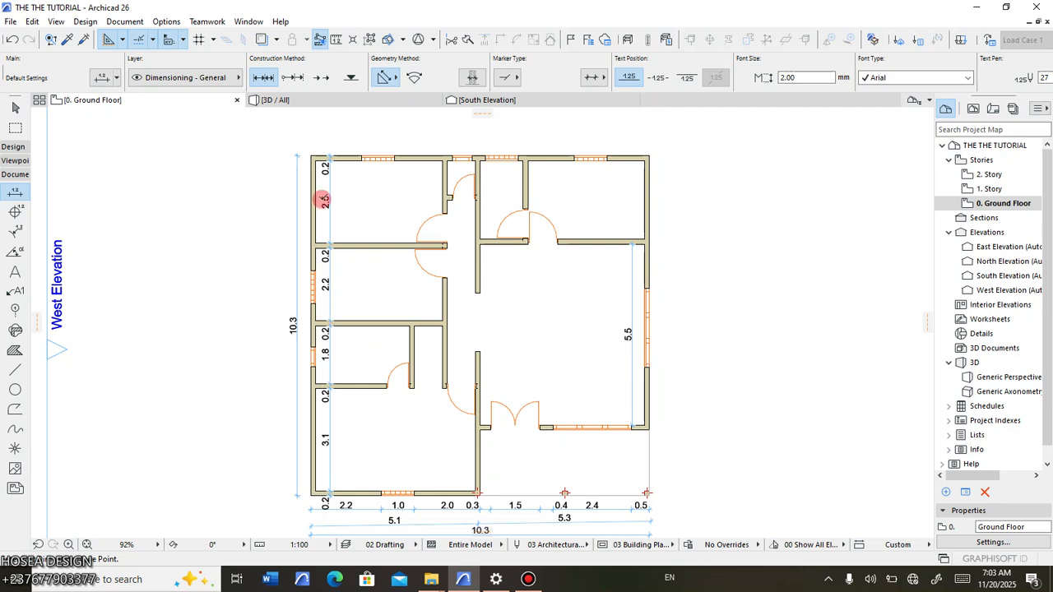
{"action": "scroll", "coordinate": [331, 148], "scroll_direction": "up", "scroll_amount": 10}
{"action": "scroll", "coordinate": [301, 228], "scroll_direction": "up", "scroll_amount": 1}
{"action": "scroll", "coordinate": [320, 149], "scroll_direction": "down", "scroll_amount": 2}
{"action": "scroll", "coordinate": [284, 236], "scroll_direction": "down", "scroll_amount": 5}
{"action": "scroll", "coordinate": [265, 280], "scroll_direction": "up", "scroll_amount": 7}
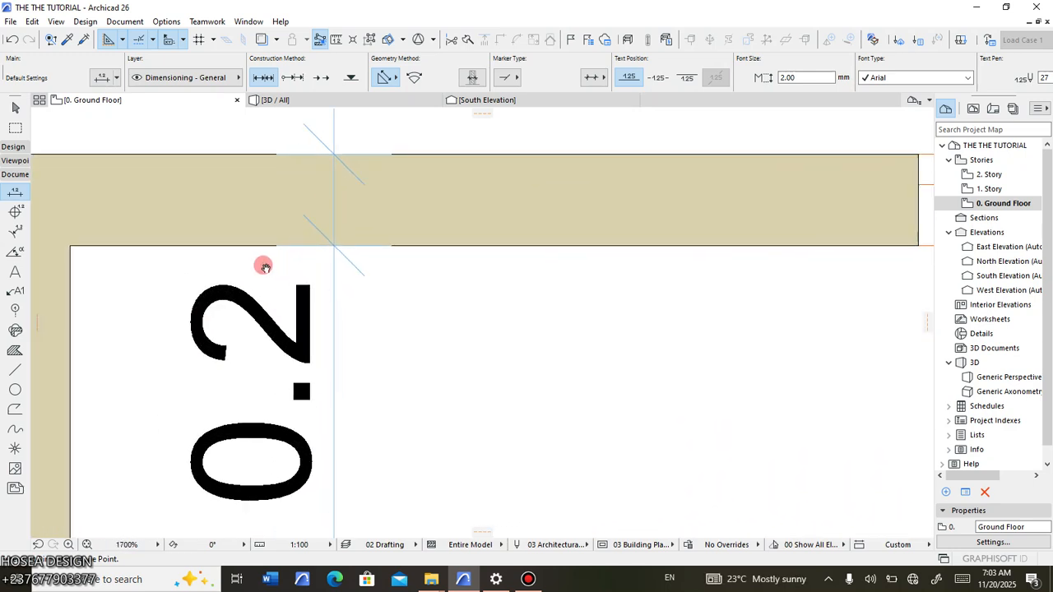
{"action": "scroll", "coordinate": [239, 289], "scroll_direction": "down", "scroll_amount": 4}
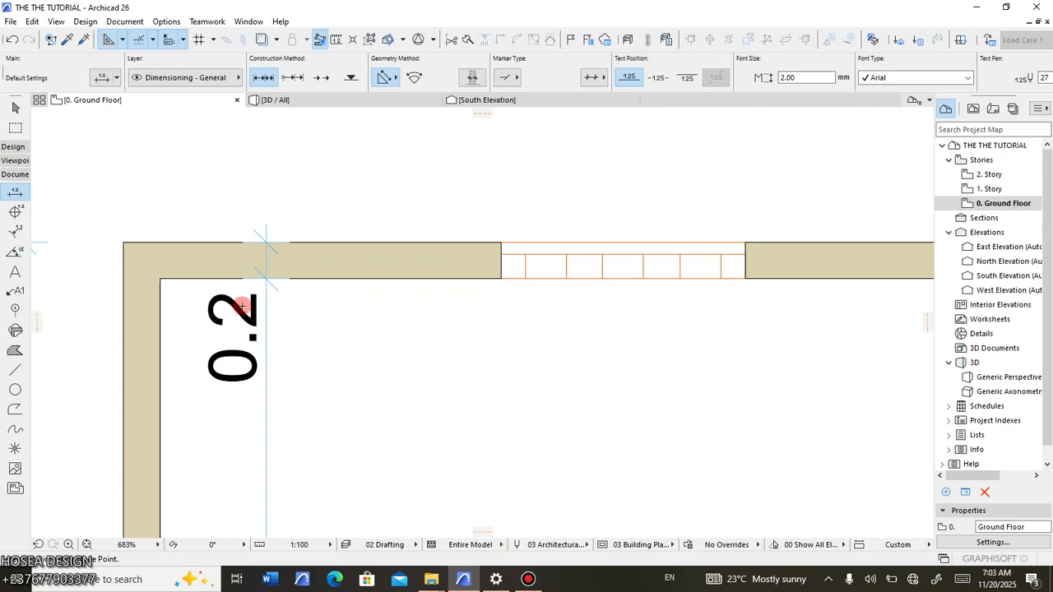
{"action": "scroll", "coordinate": [241, 306], "scroll_direction": "down", "scroll_amount": 6}
{"action": "middle_click_drag", "start_coordinate": [198, 331], "coordinate": [188, 305]}
{"action": "scroll", "coordinate": [254, 331], "scroll_direction": "up", "scroll_amount": 4}
{"action": "scroll", "coordinate": [239, 312], "scroll_direction": "down", "scroll_amount": 4}
{"action": "middle_click_drag", "start_coordinate": [379, 401], "coordinate": [350, 337]}
{"action": "scroll", "coordinate": [324, 288], "scroll_direction": "down", "scroll_amount": 1}
{"action": "middle_click_drag", "start_coordinate": [324, 288], "coordinate": [269, 200]}
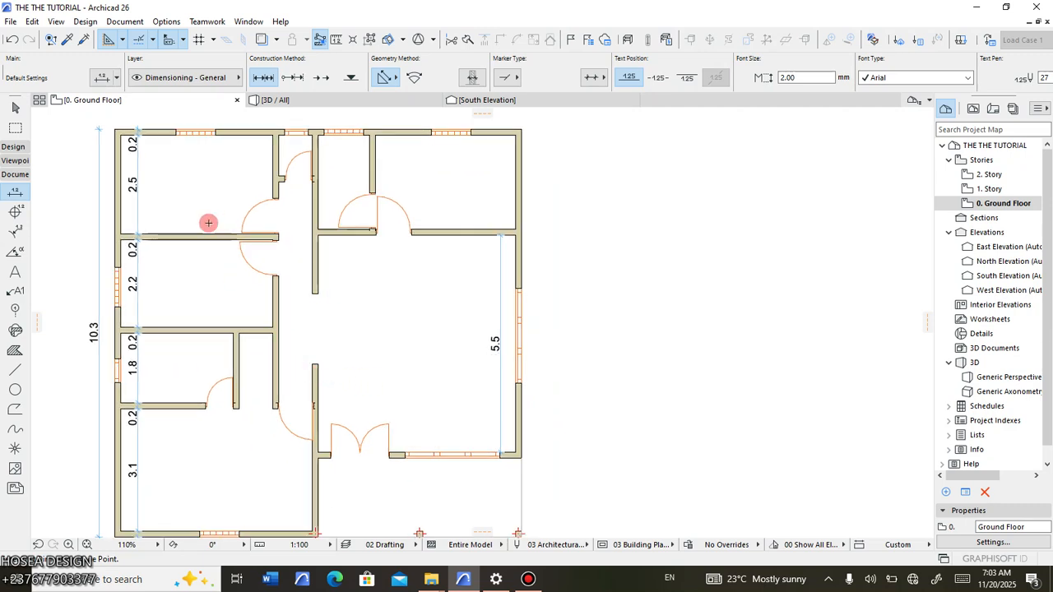
Create a horizontal dimension chain through the rear rooms, picking all five vertical walls from left to right, placed just inside the rear wall.
{"action": "left_click", "coordinate": [117, 161]}
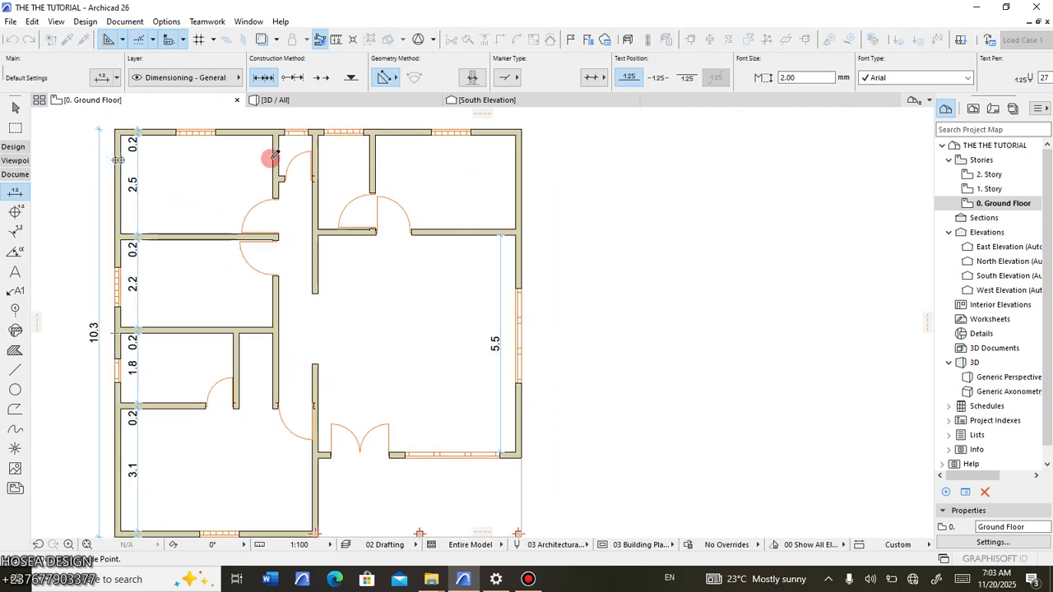
{"action": "left_click", "coordinate": [316, 154]}
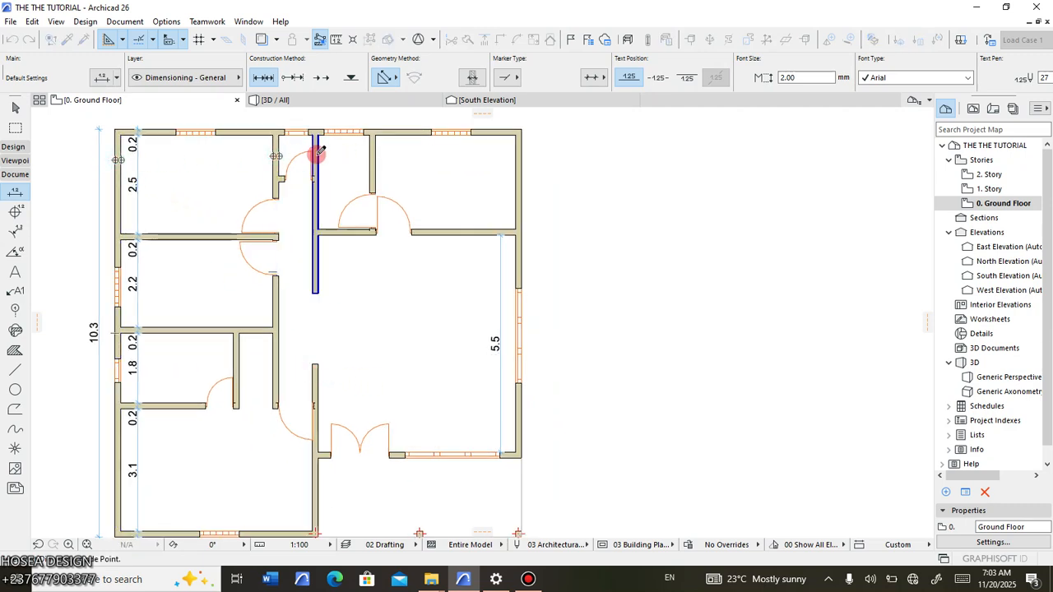
{"action": "left_click", "coordinate": [371, 154]}
{"action": "left_click", "coordinate": [519, 158]}
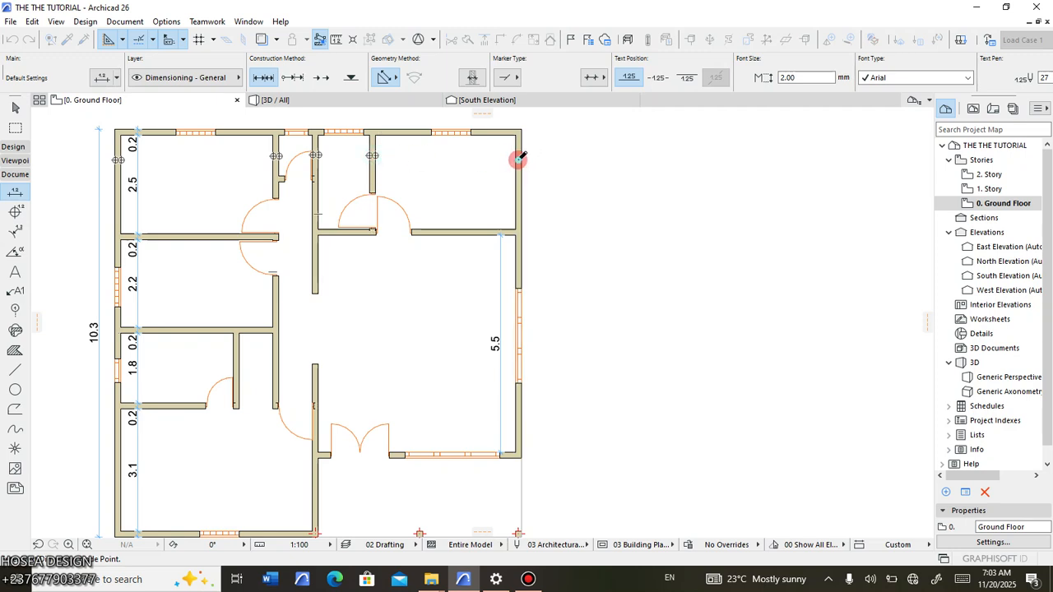
{"action": "right_click", "coordinate": [545, 155]}
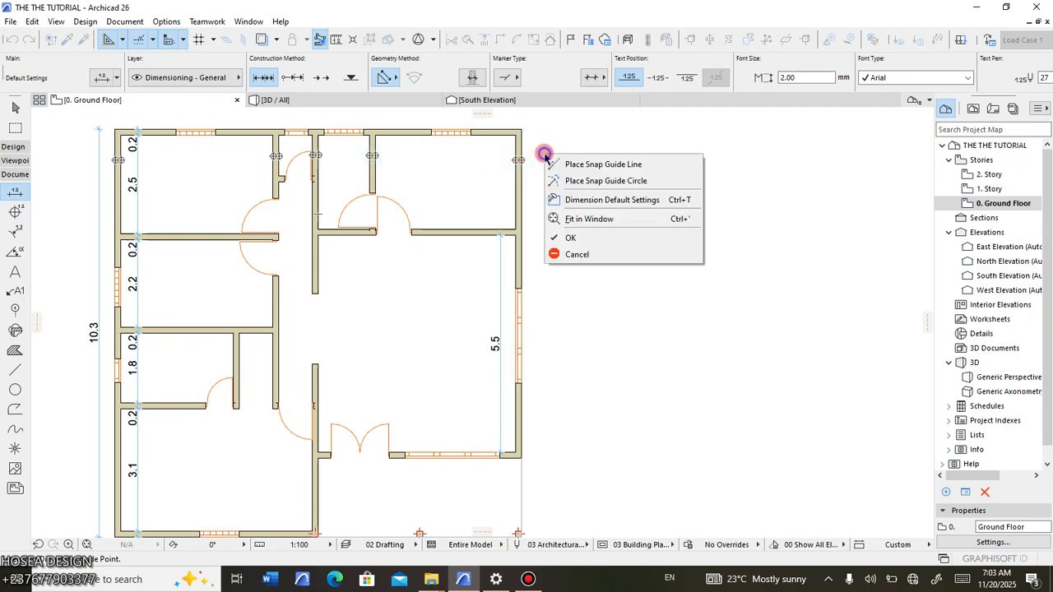
{"action": "left_click", "coordinate": [571, 238]}
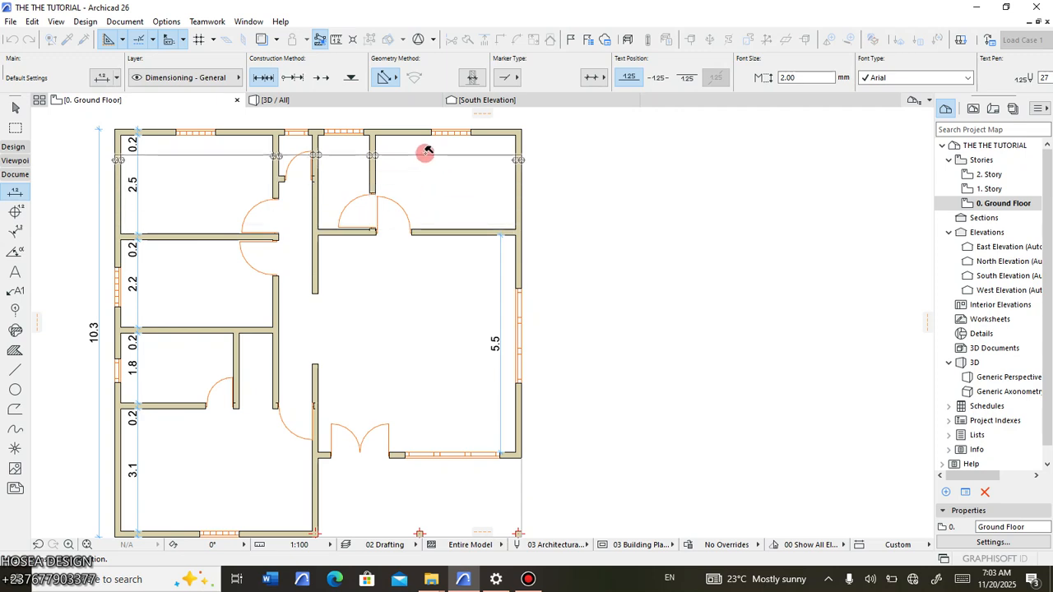
{"action": "left_click", "coordinate": [426, 147]}
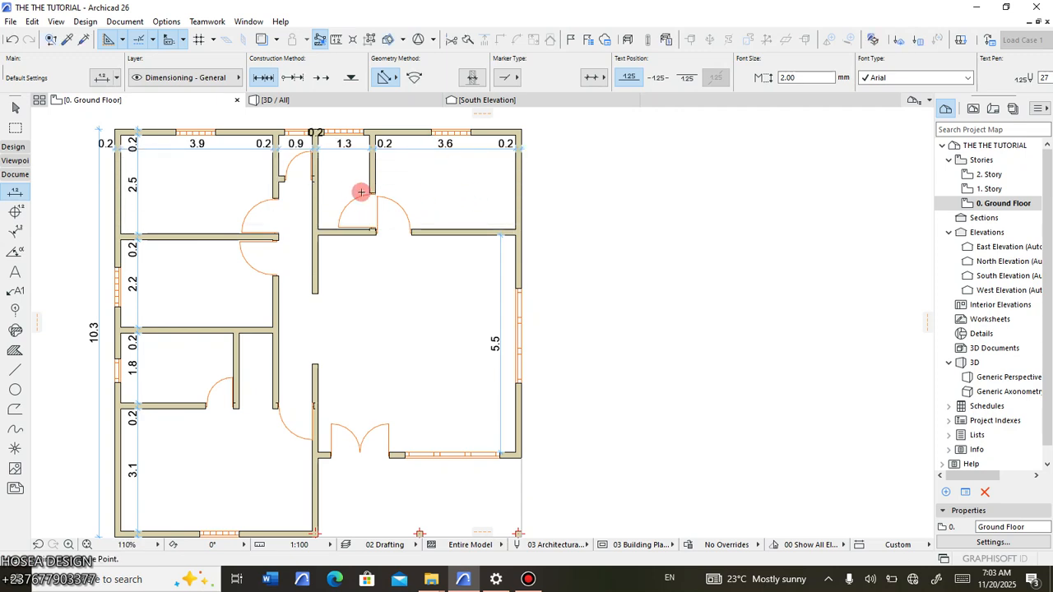
Begin an exterior dimension chain along the rear wall, picking the left outer corner and the edges of the first three windows.
{"action": "scroll", "coordinate": [352, 174], "scroll_direction": "down", "scroll_amount": 2}
{"action": "middle_click_drag", "start_coordinate": [323, 158], "coordinate": [469, 196]}
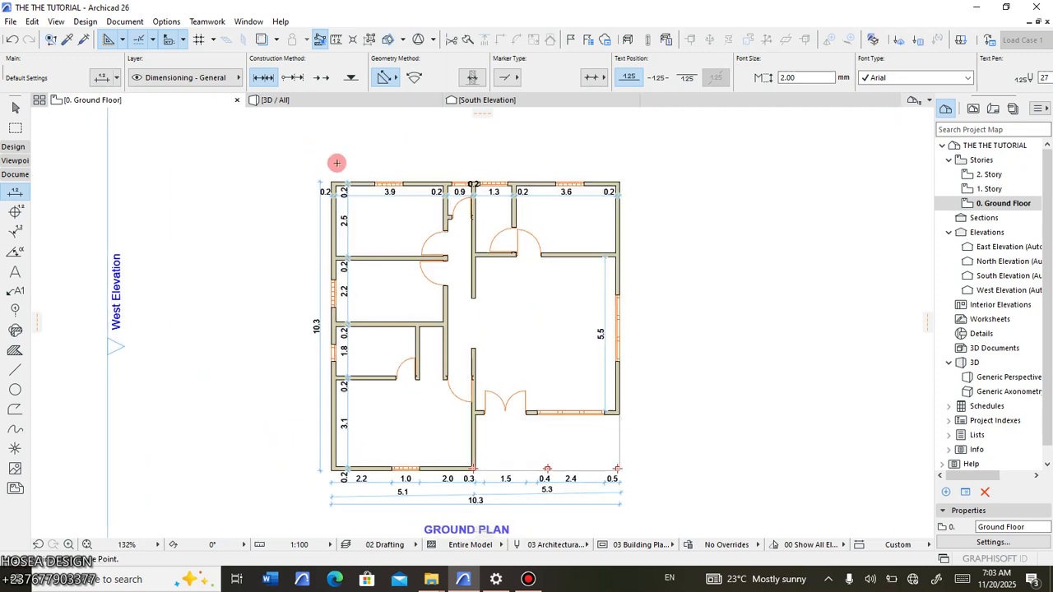
{"action": "scroll", "coordinate": [326, 163], "scroll_direction": "up", "scroll_amount": 5}
{"action": "left_click", "coordinate": [349, 217]}
{"action": "left_click", "coordinate": [465, 194]}
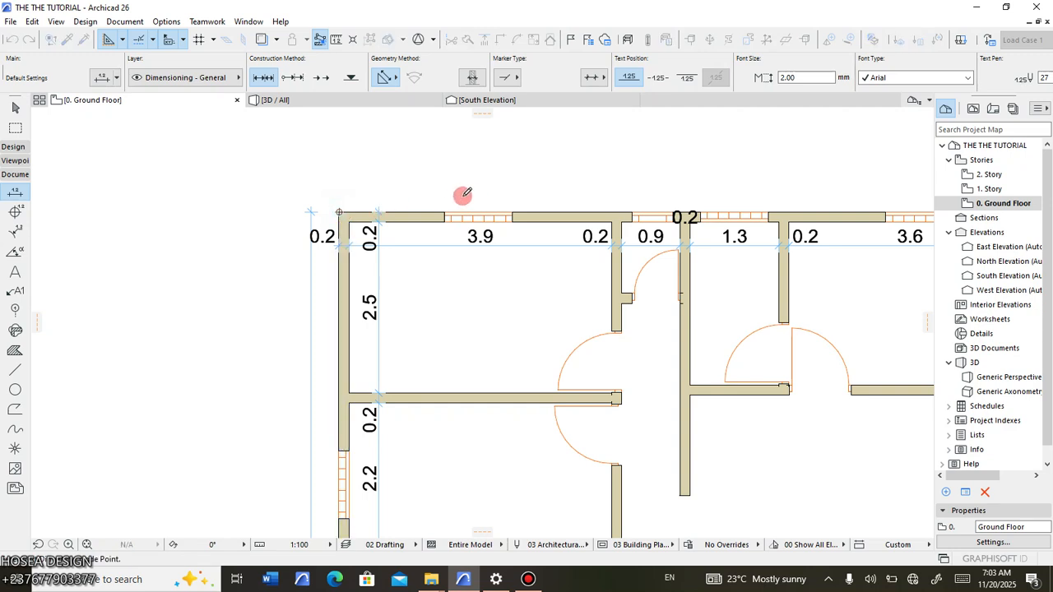
{"action": "left_click", "coordinate": [445, 212]}
{"action": "left_click", "coordinate": [512, 213]}
{"action": "left_click", "coordinate": [612, 219]}
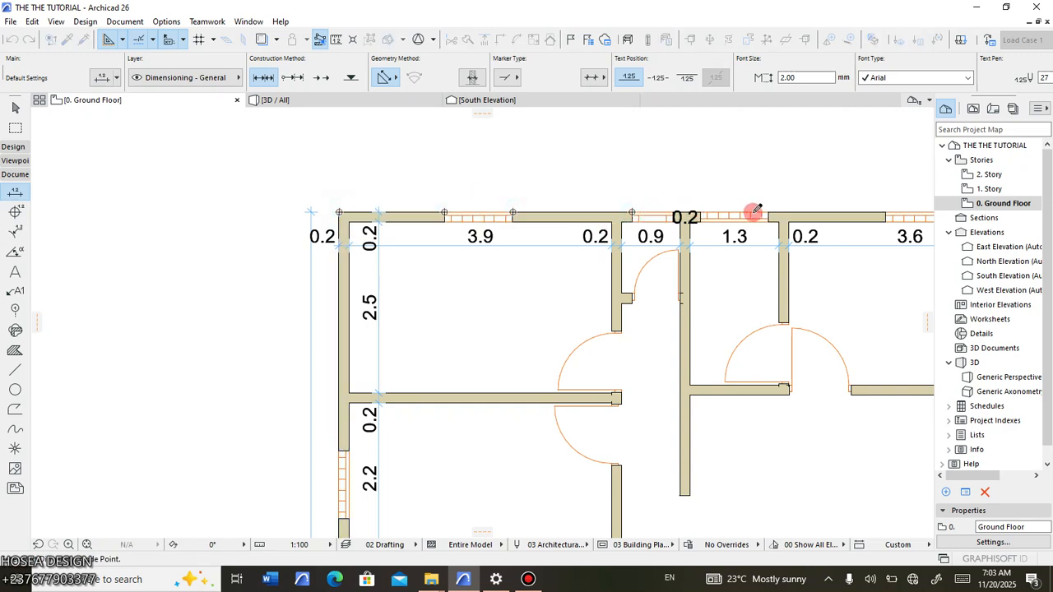
{"action": "left_click", "coordinate": [675, 208]}
{"action": "left_click", "coordinate": [774, 212]}
Add the right outer corner and both edges of the rightmost rear window to the exterior dimension chain.
{"action": "scroll", "coordinate": [729, 232], "scroll_direction": "down", "scroll_amount": 3}
{"action": "middle_click_drag", "start_coordinate": [585, 251], "coordinate": [362, 243]}
{"action": "scroll", "coordinate": [622, 219], "scroll_direction": "up", "scroll_amount": 7}
{"action": "left_click", "coordinate": [795, 206]}
{"action": "left_click", "coordinate": [535, 207]}
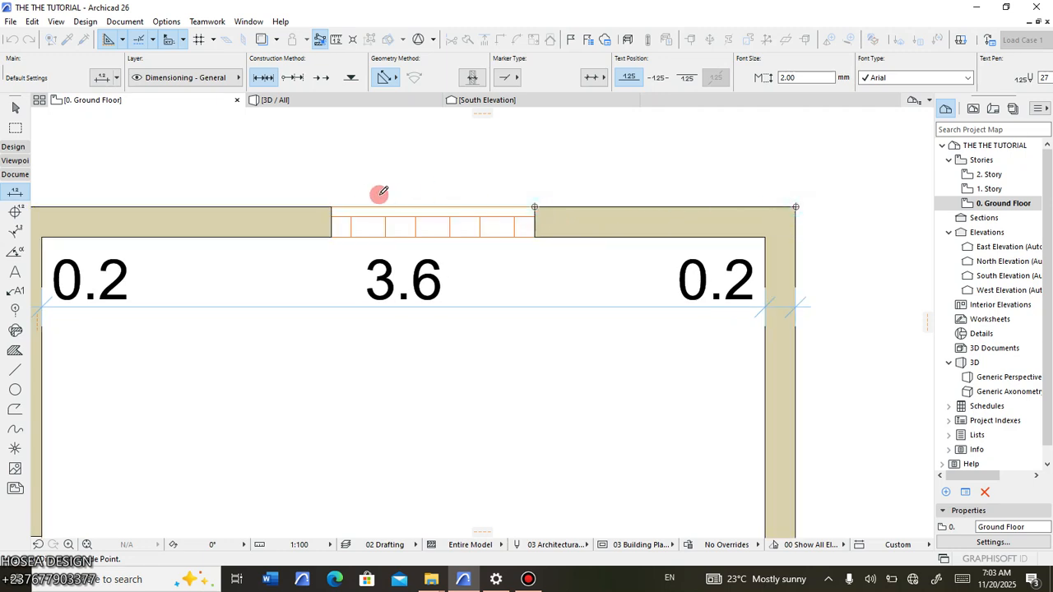
{"action": "left_click", "coordinate": [332, 206]}
{"action": "middle_click_drag", "start_coordinate": [417, 231], "coordinate": [489, 234]}
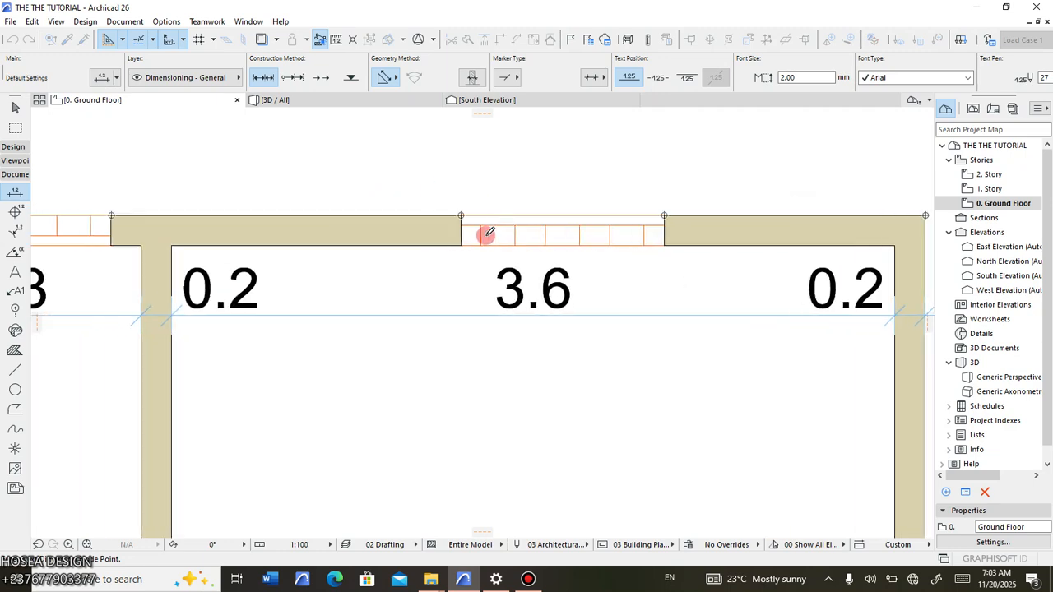
Check the picked window edges up close and place the exterior dimension chain just outside the rear wall.
{"action": "scroll", "coordinate": [357, 228], "scroll_direction": "down", "scroll_amount": 3}
{"action": "middle_click_drag", "start_coordinate": [285, 260], "coordinate": [392, 263]}
{"action": "scroll", "coordinate": [390, 261], "scroll_direction": "down", "scroll_amount": 1}
{"action": "scroll", "coordinate": [493, 279], "scroll_direction": "up", "scroll_amount": 6}
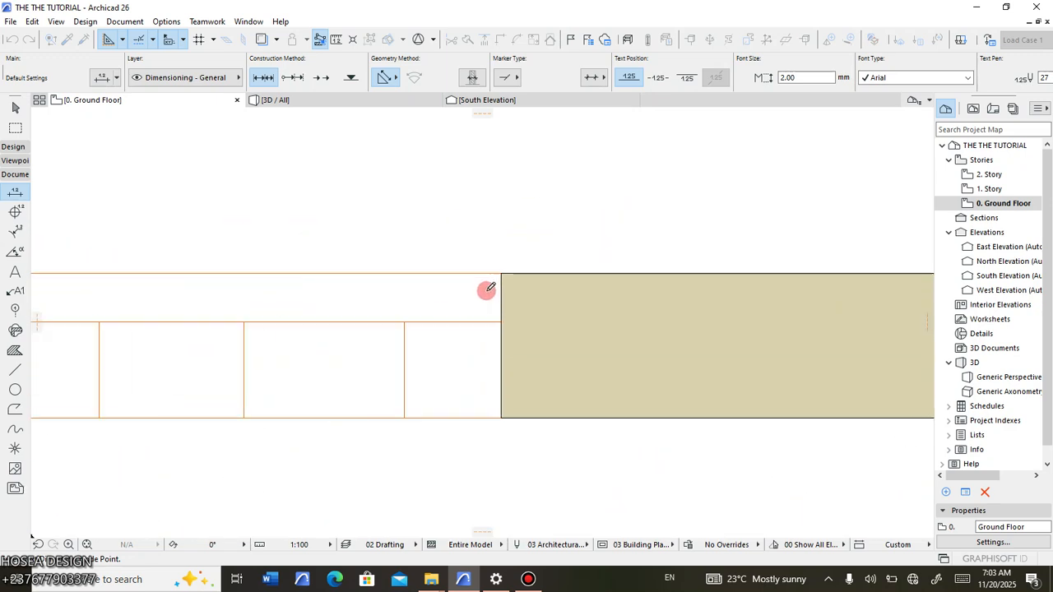
{"action": "scroll", "coordinate": [524, 244], "scroll_direction": "up", "scroll_amount": 1}
{"action": "scroll", "coordinate": [523, 245], "scroll_direction": "down", "scroll_amount": 7}
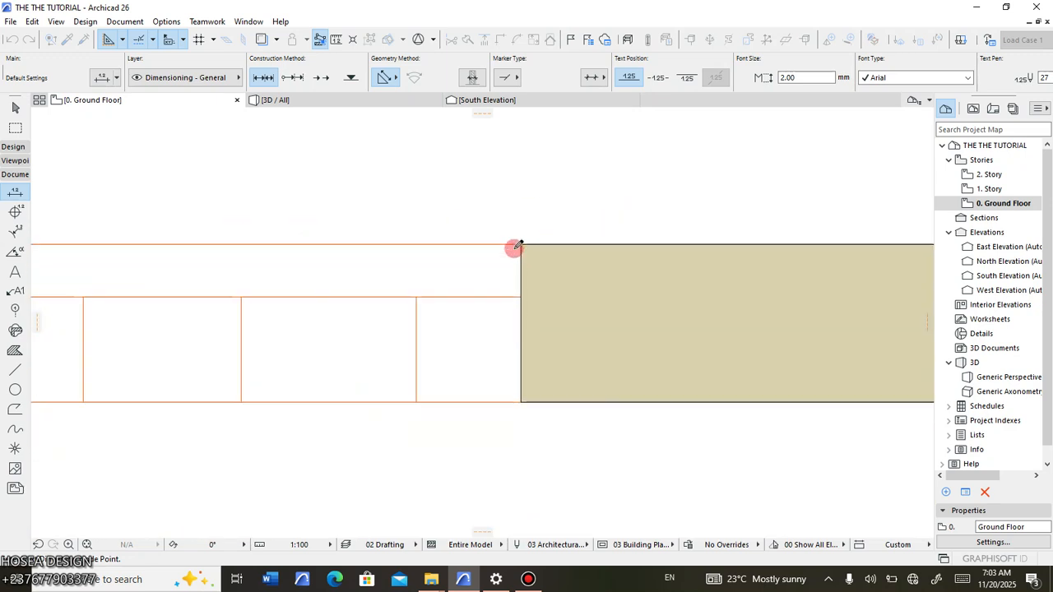
{"action": "middle_click_drag", "start_coordinate": [425, 216], "coordinate": [537, 256]}
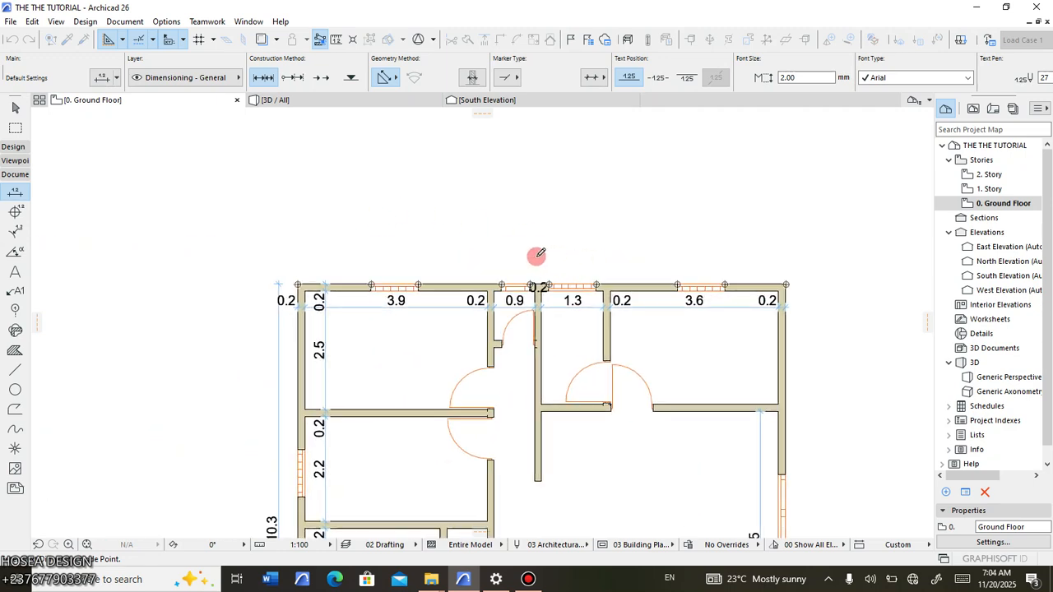
{"action": "right_click", "coordinate": [549, 254]}
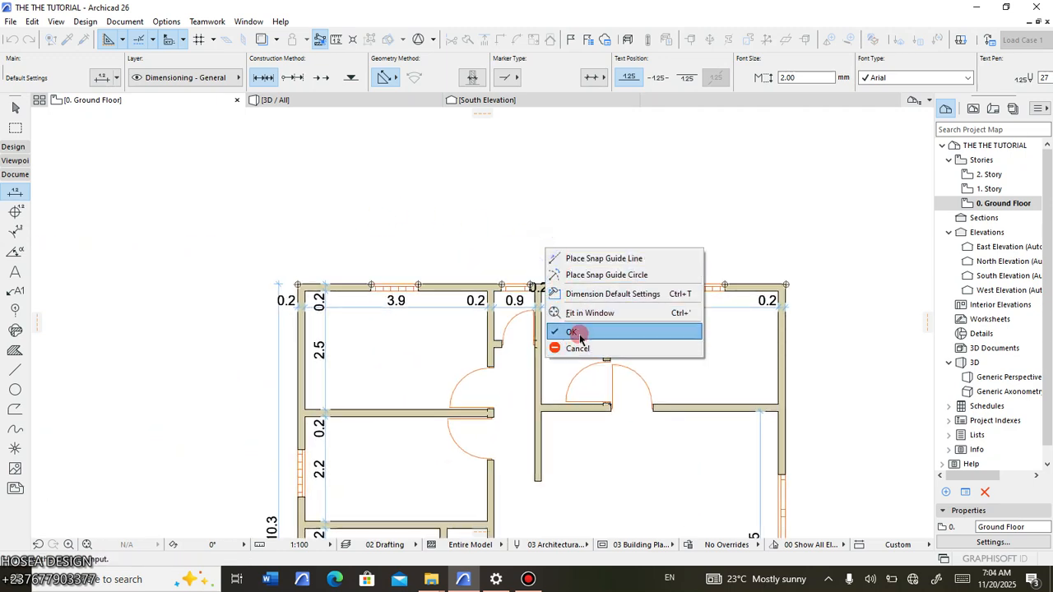
{"action": "left_click", "coordinate": [580, 332]}
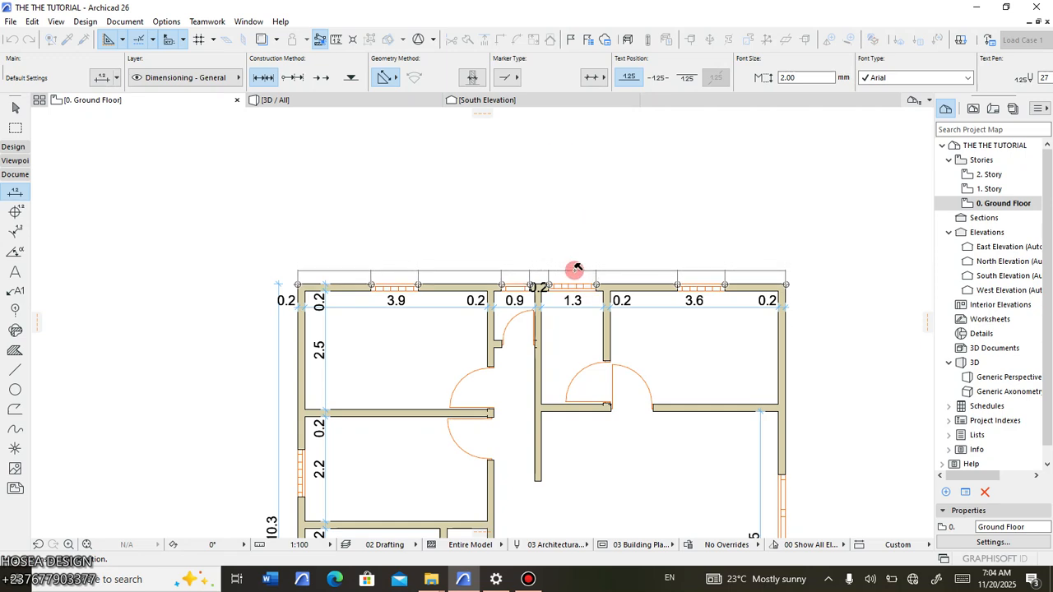
{"action": "left_click", "coordinate": [578, 270]}
Select the overall vertical dimension line outside the left wall.
{"action": "scroll", "coordinate": [469, 251], "scroll_direction": "up", "scroll_amount": 6}
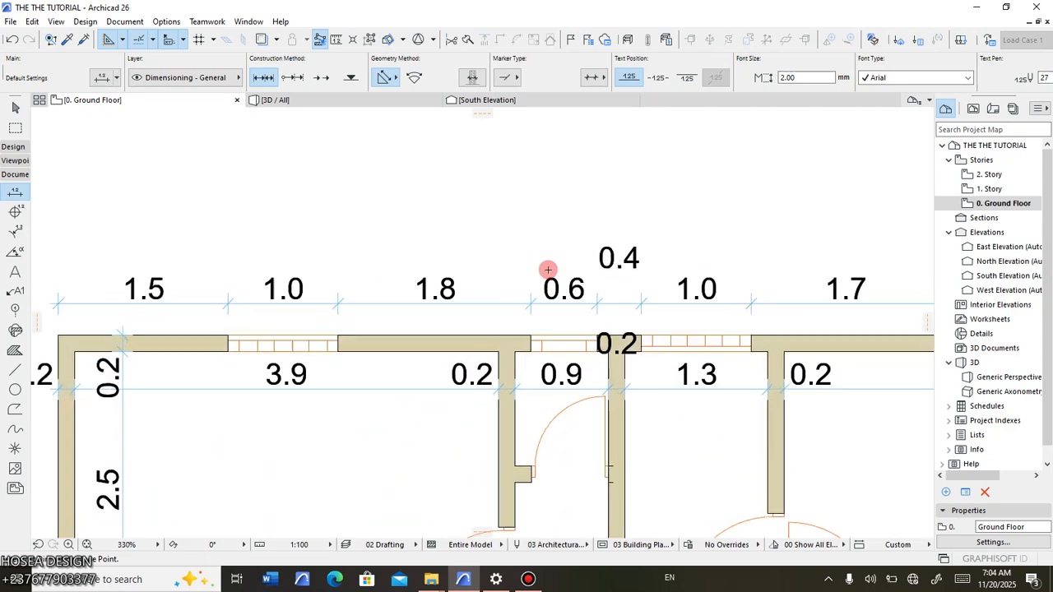
{"action": "scroll", "coordinate": [637, 275], "scroll_direction": "down", "scroll_amount": 5}
{"action": "scroll", "coordinate": [635, 298], "scroll_direction": "down", "scroll_amount": 7}
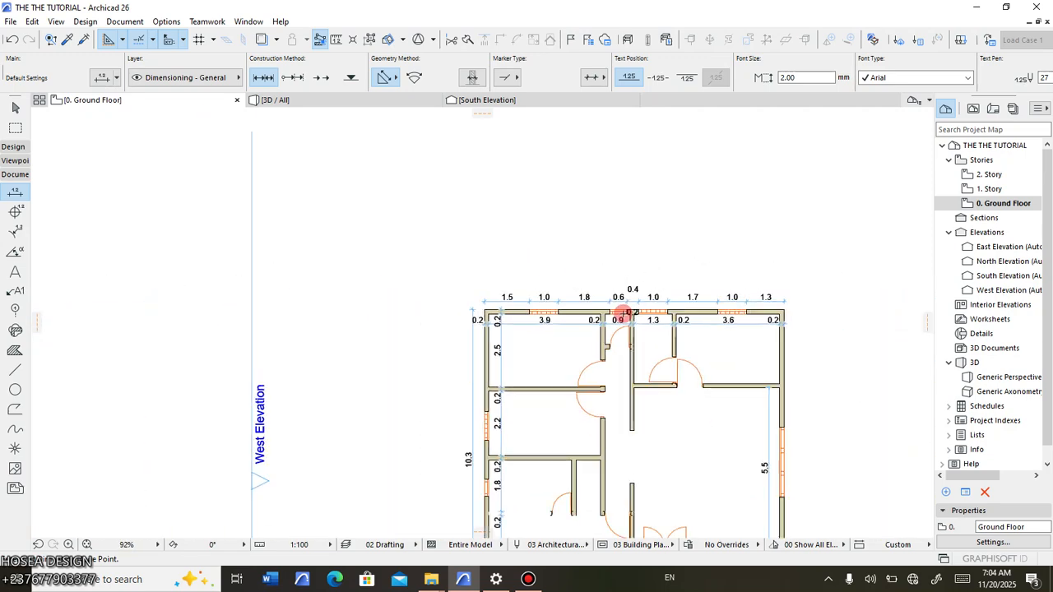
{"action": "scroll", "coordinate": [580, 364], "scroll_direction": "up", "scroll_amount": 4}
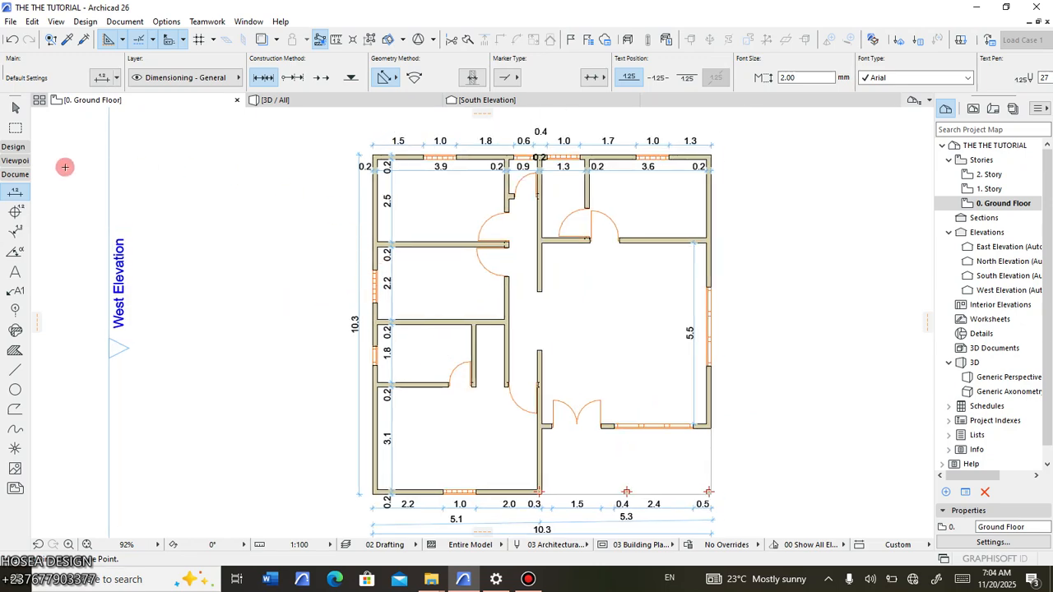
{"action": "left_click", "coordinate": [14, 107]}
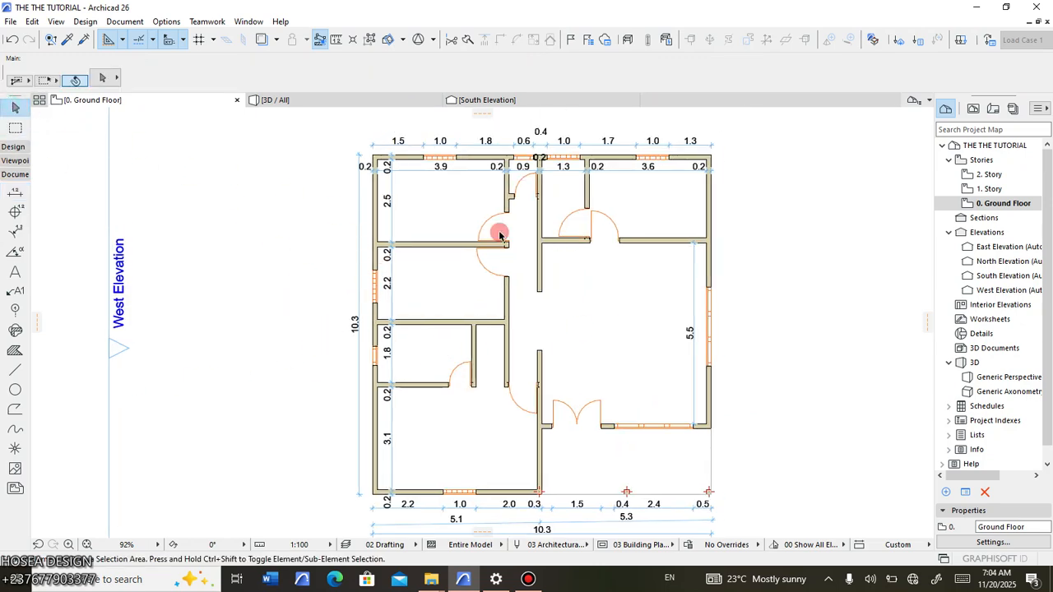
{"action": "scroll", "coordinate": [341, 235], "scroll_direction": "up", "scroll_amount": 8}
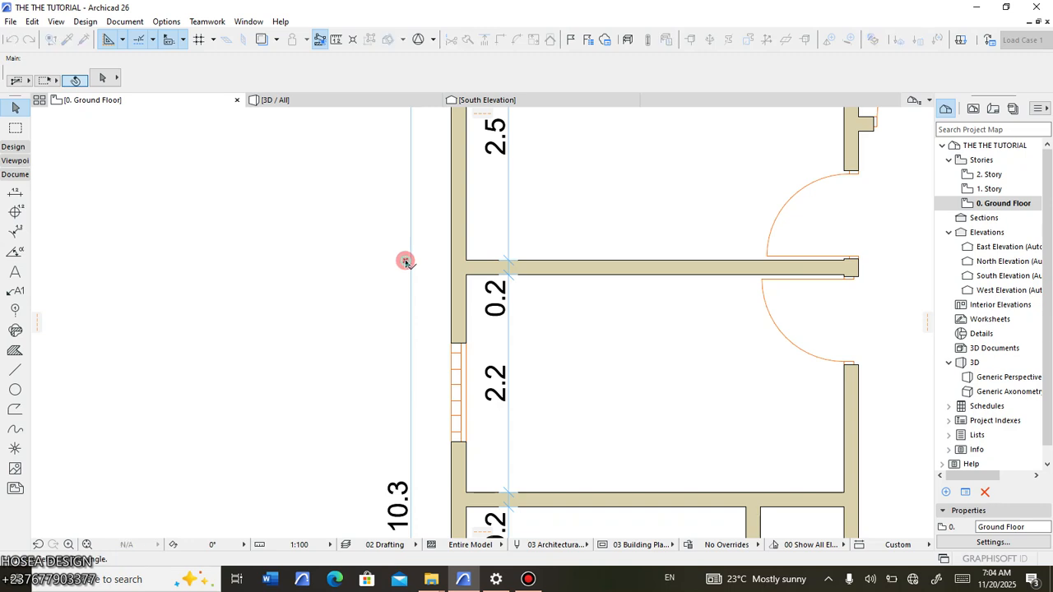
{"action": "left_click", "coordinate": [409, 262]}
{"action": "scroll", "coordinate": [401, 260], "scroll_direction": "down", "scroll_amount": 6}
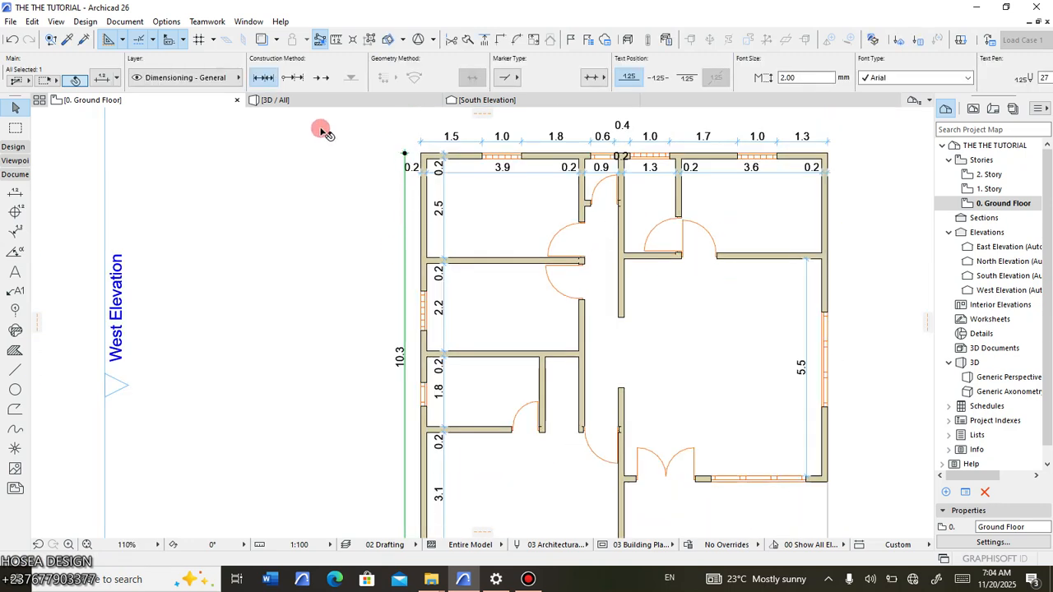
{"action": "scroll", "coordinate": [412, 179], "scroll_direction": "down", "scroll_amount": 1}
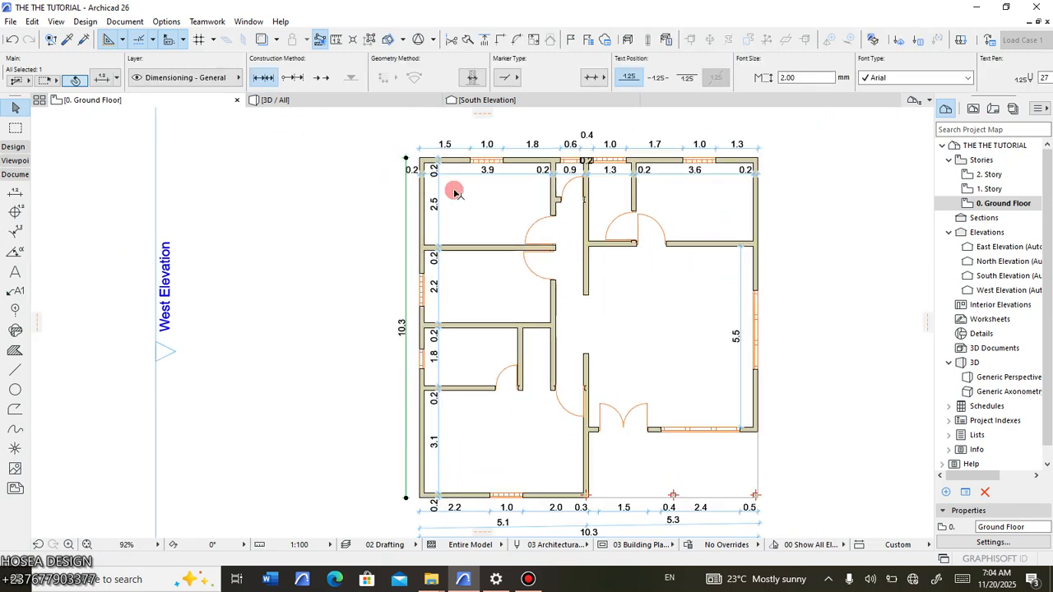
Look through the selected dimension's marker, text position, font and pen settings.
{"action": "left_click", "coordinate": [17, 195]}
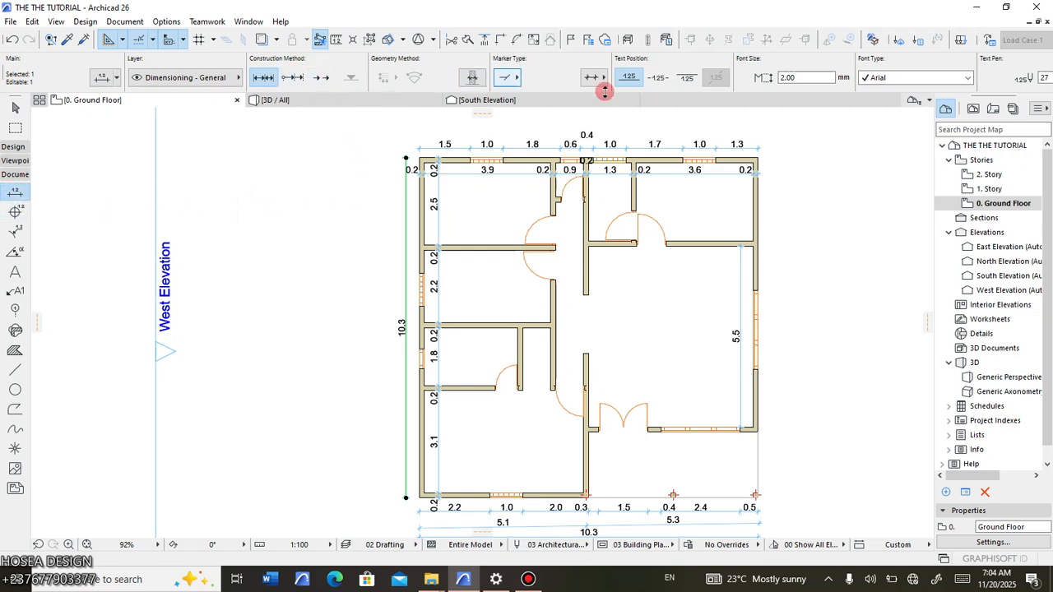
{"action": "scroll", "coordinate": [862, 69], "scroll_direction": "down", "scroll_amount": 4}
{"action": "scroll", "coordinate": [881, 83], "scroll_direction": "down", "scroll_amount": 9}
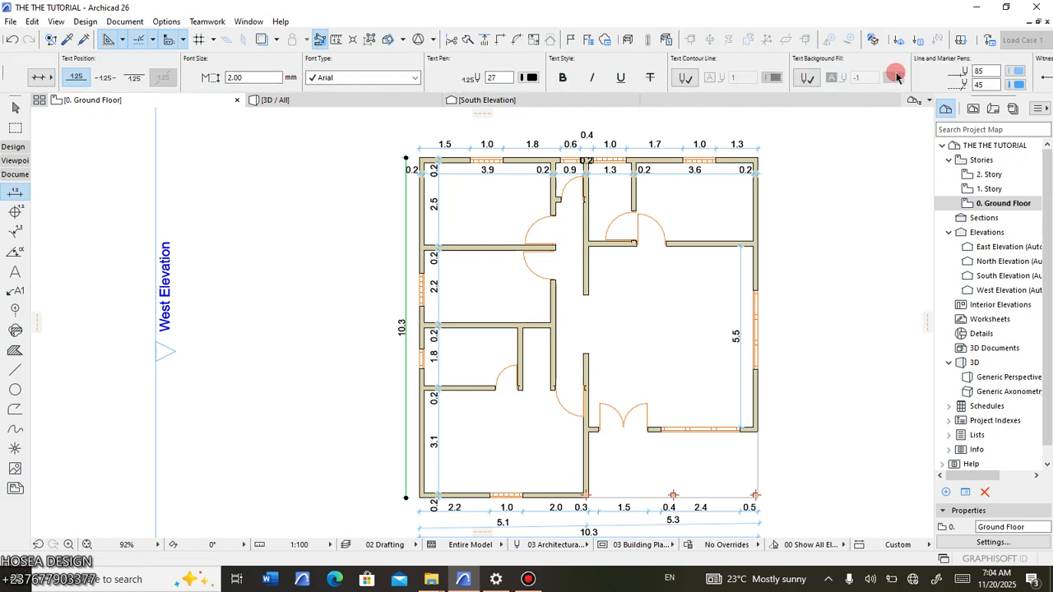
{"action": "scroll", "coordinate": [889, 87], "scroll_direction": "up", "scroll_amount": 12}
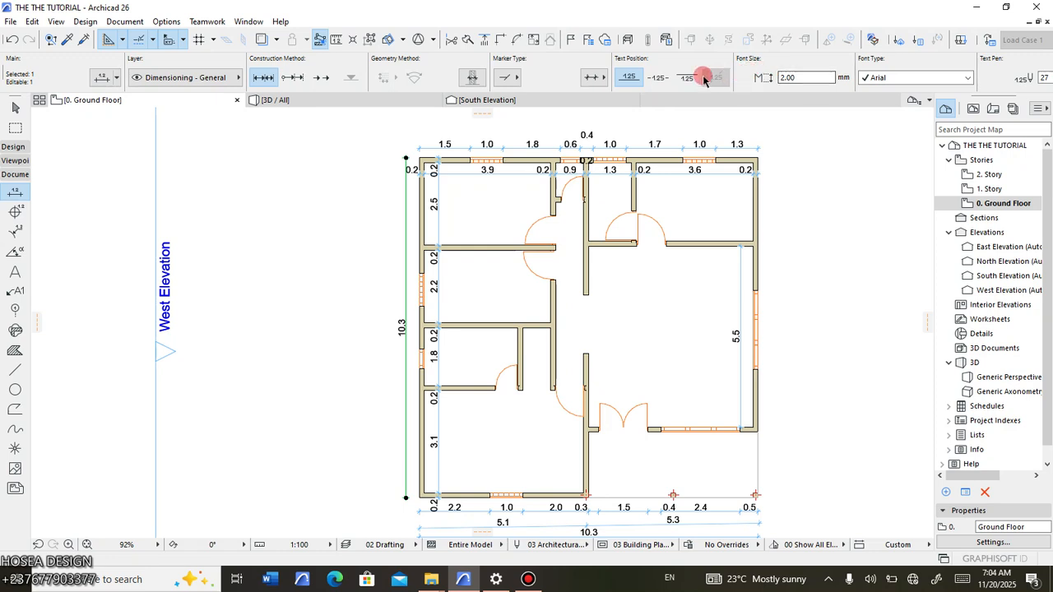
{"action": "left_click", "coordinate": [800, 73]}
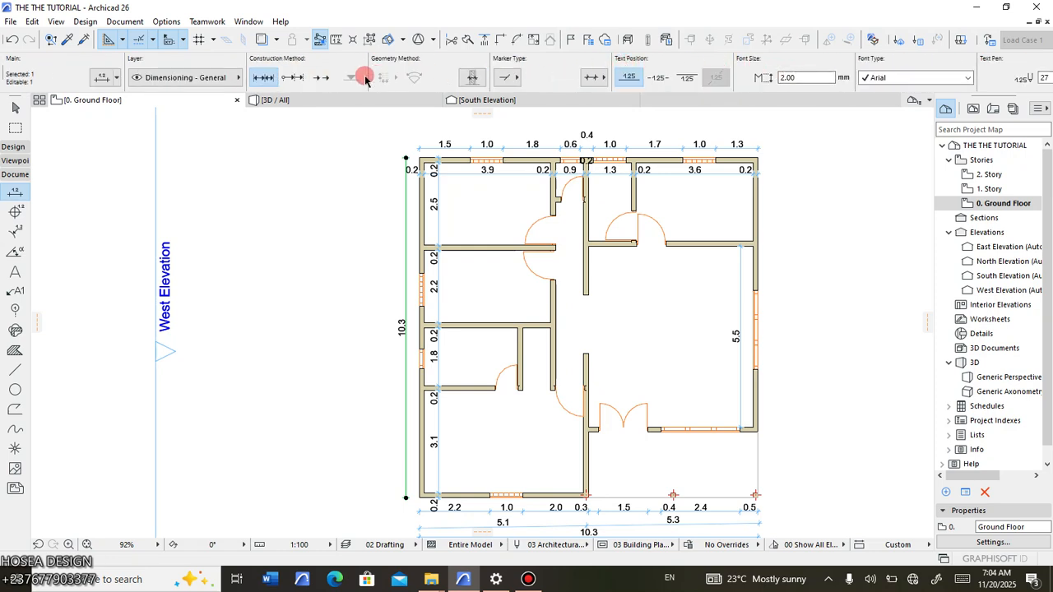
Try the narrow filled arrowhead and the narrow outlined arrowhead as markers on the overall vertical dimension, inspecting the upper end up close.
{"action": "left_click", "coordinate": [519, 78]}
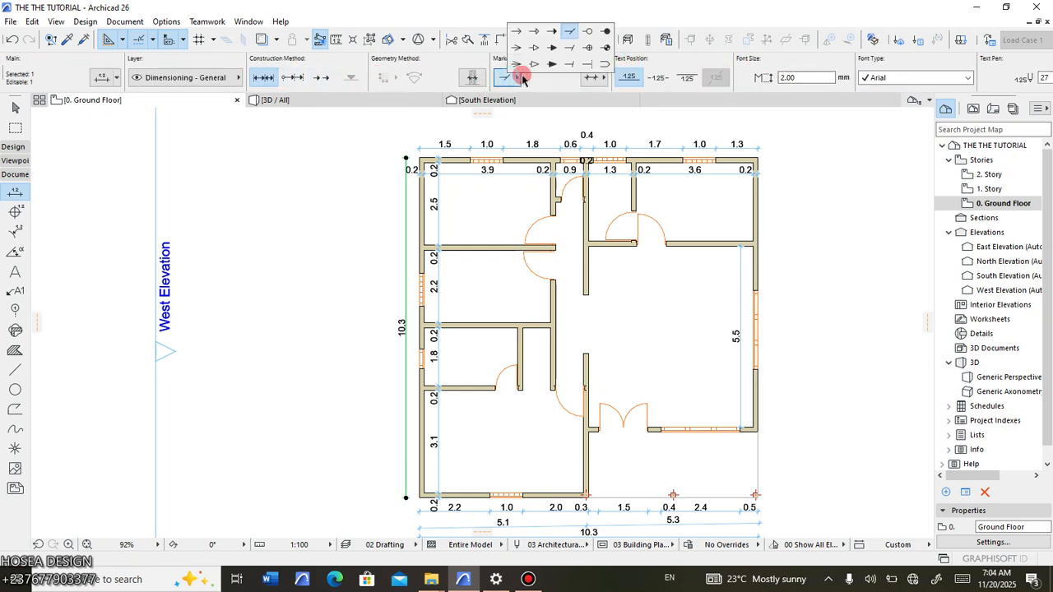
{"action": "left_click", "coordinate": [550, 64]}
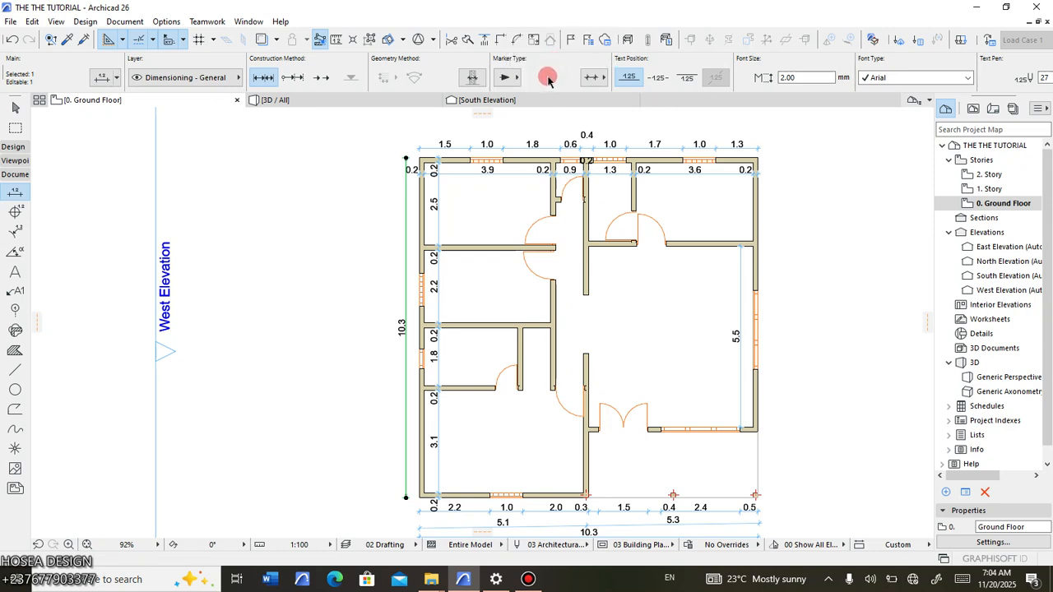
{"action": "left_click", "coordinate": [517, 78]}
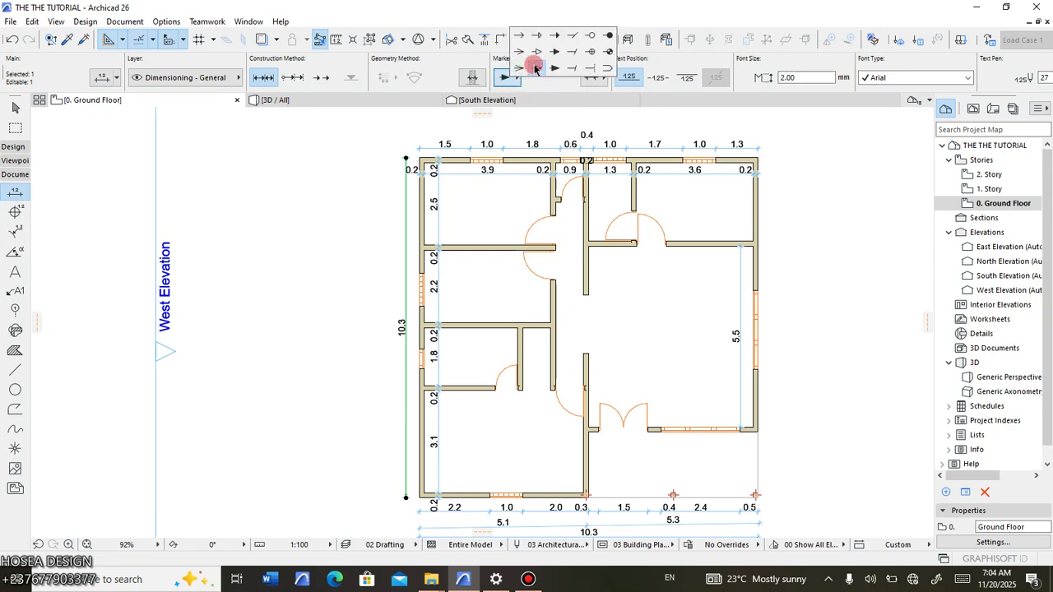
{"action": "left_click", "coordinate": [546, 68]}
{"action": "scroll", "coordinate": [406, 162], "scroll_direction": "up", "scroll_amount": 4}
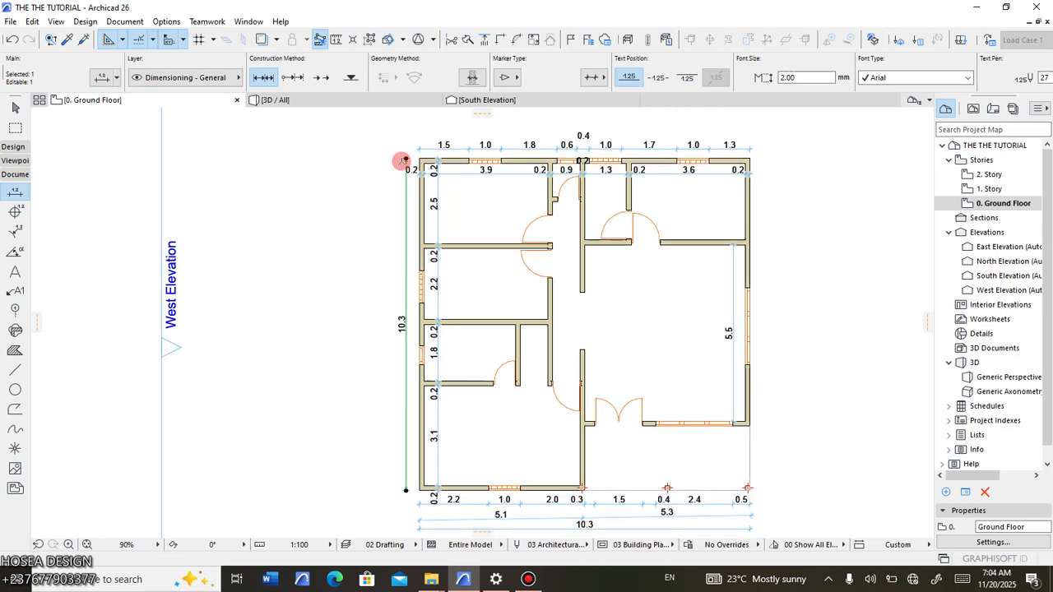
{"action": "scroll", "coordinate": [407, 162], "scroll_direction": "up", "scroll_amount": 13}
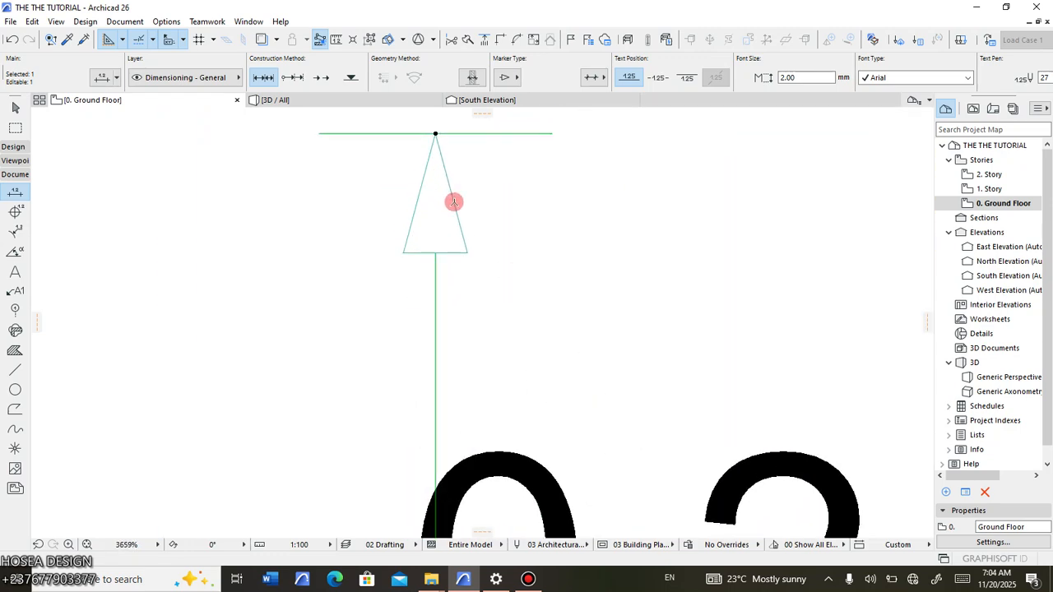
{"action": "middle_click_drag", "start_coordinate": [459, 266], "coordinate": [475, 310]}
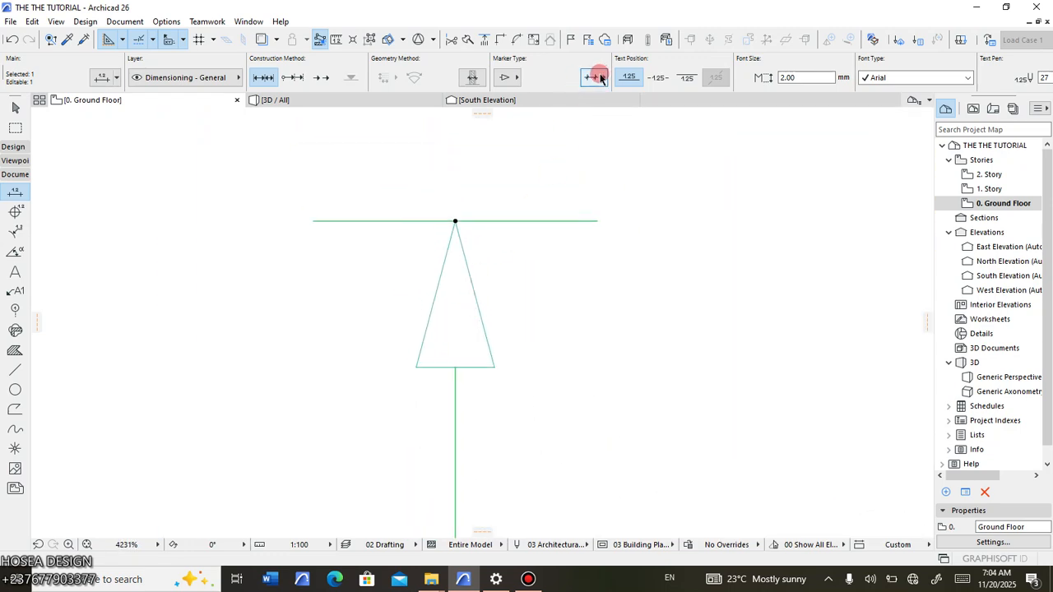
Try the wide filled arrowhead and the filled dot as markers on the selected overall vertical dimension.
{"action": "left_click", "coordinate": [503, 77]}
{"action": "left_click", "coordinate": [544, 50]}
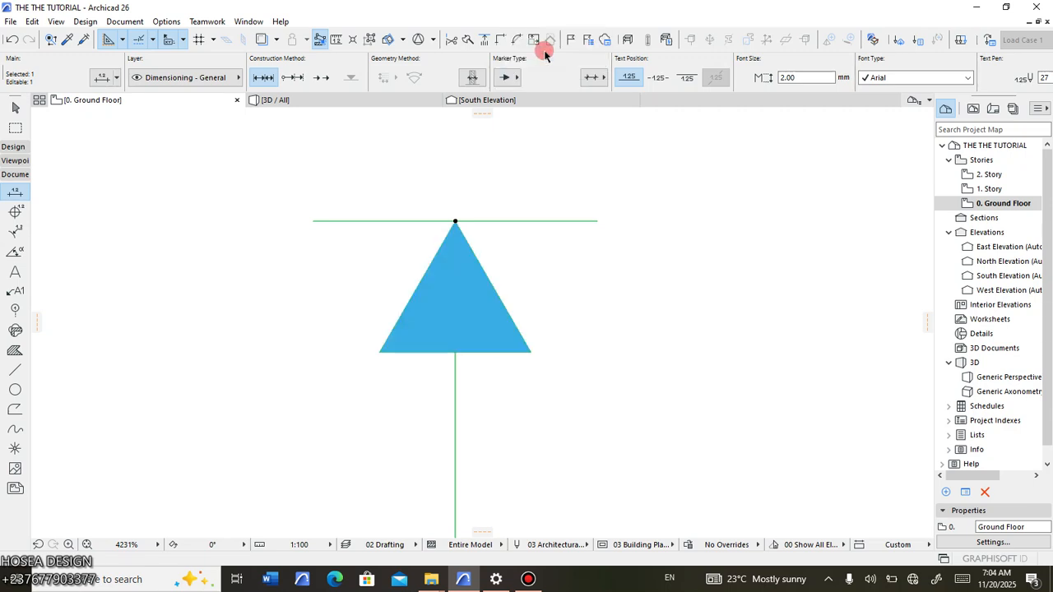
{"action": "left_click", "coordinate": [521, 77]}
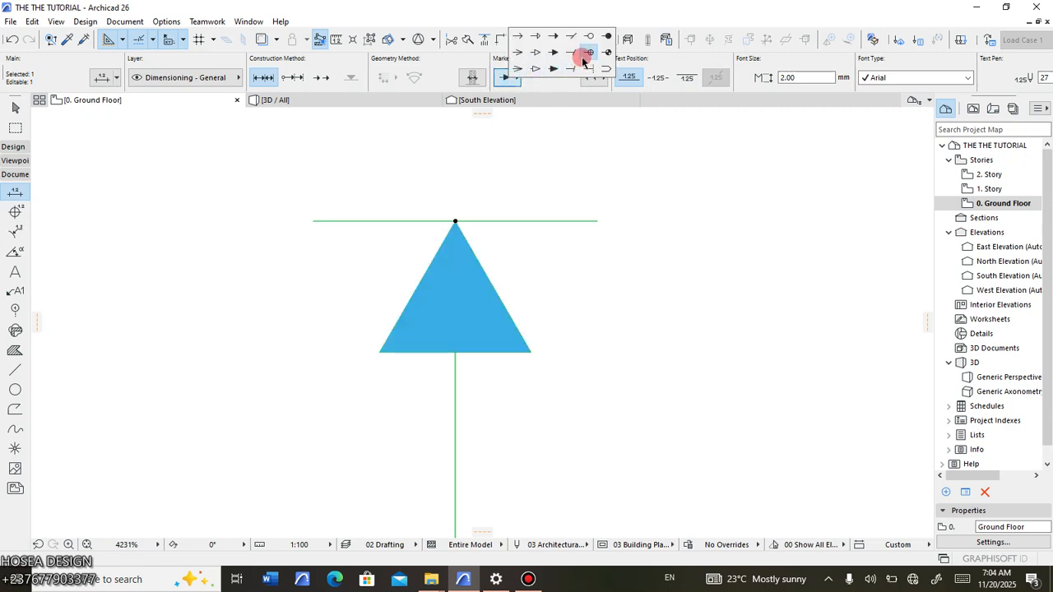
{"action": "left_click", "coordinate": [607, 39]}
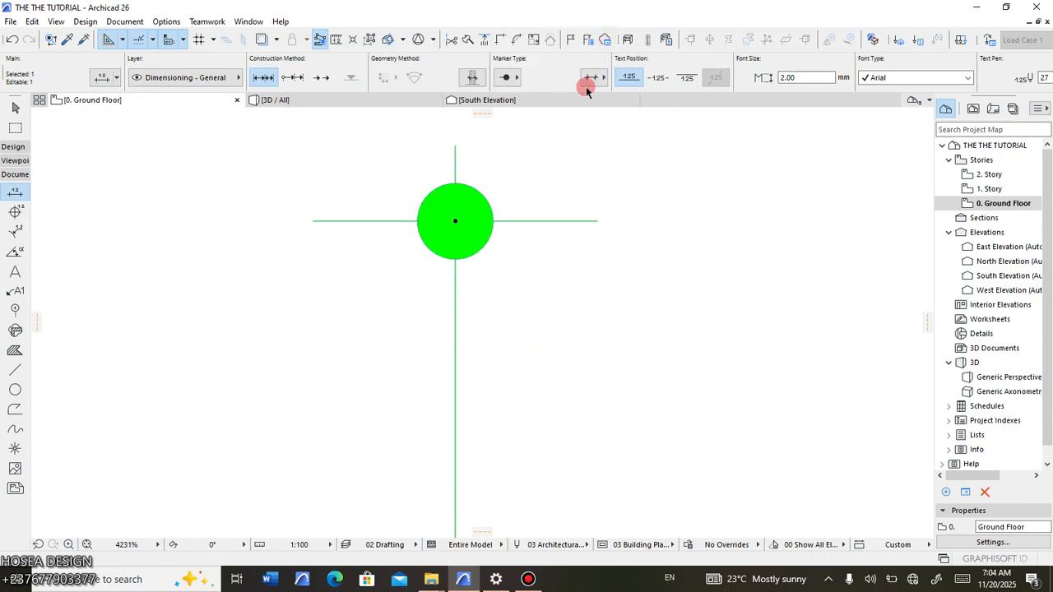
Try the quartered circle as the overall vertical dimension's marker and inspect its upper end up close.
{"action": "left_click", "coordinate": [513, 77]}
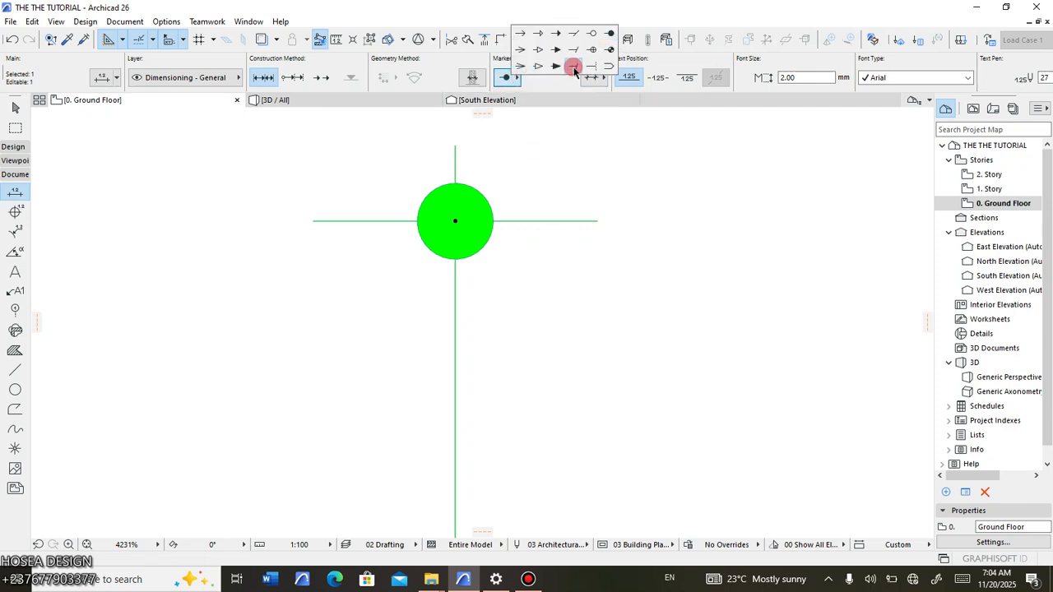
{"action": "left_click", "coordinate": [607, 50]}
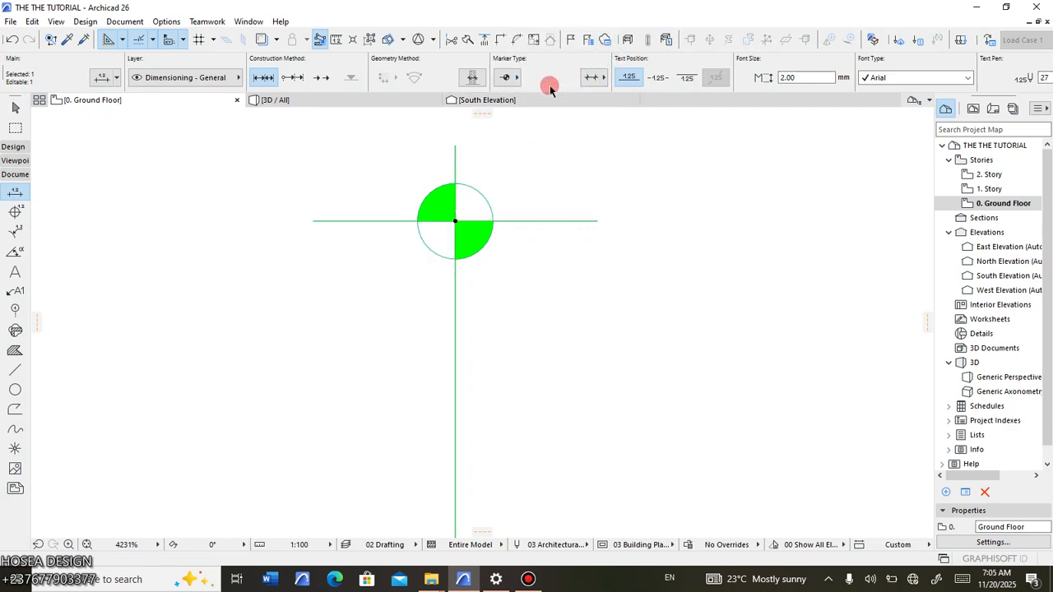
{"action": "scroll", "coordinate": [444, 157], "scroll_direction": "down", "scroll_amount": 10}
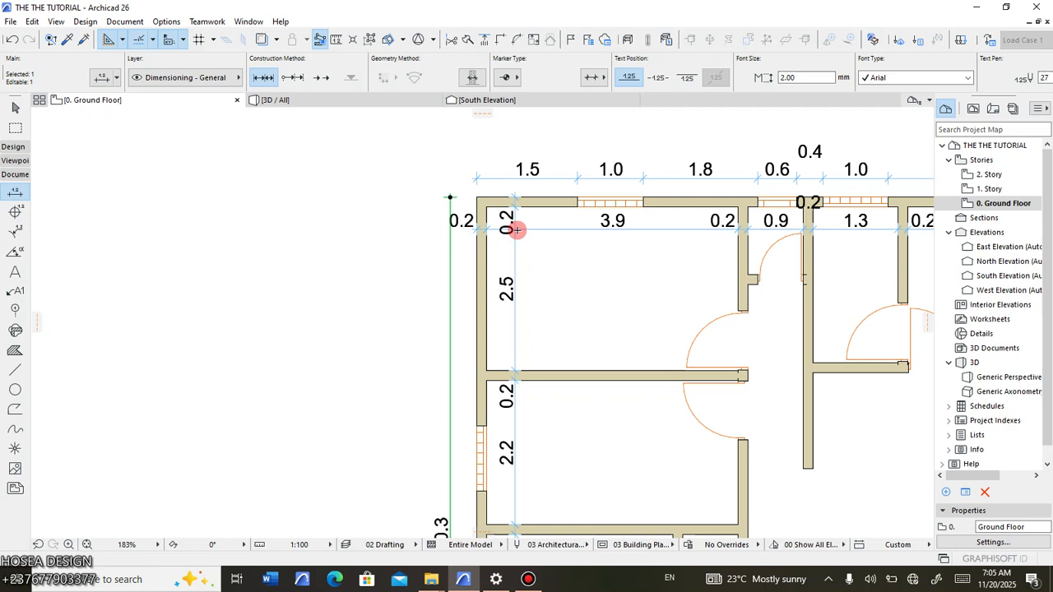
{"action": "scroll", "coordinate": [452, 165], "scroll_direction": "up", "scroll_amount": 7}
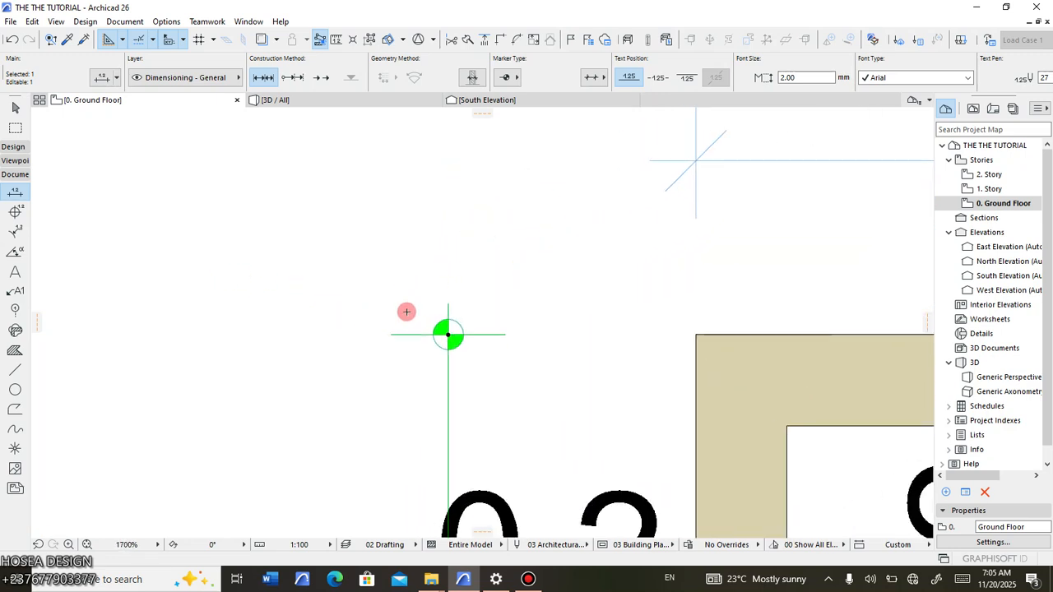
Select all dimension lines on the ground floor plan and set their markers to the narrow filled arrowhead.
{"action": "scroll", "coordinate": [419, 288], "scroll_direction": "down", "scroll_amount": 3}
{"action": "left_click", "coordinate": [505, 78]}
{"action": "left_click", "coordinate": [553, 68]}
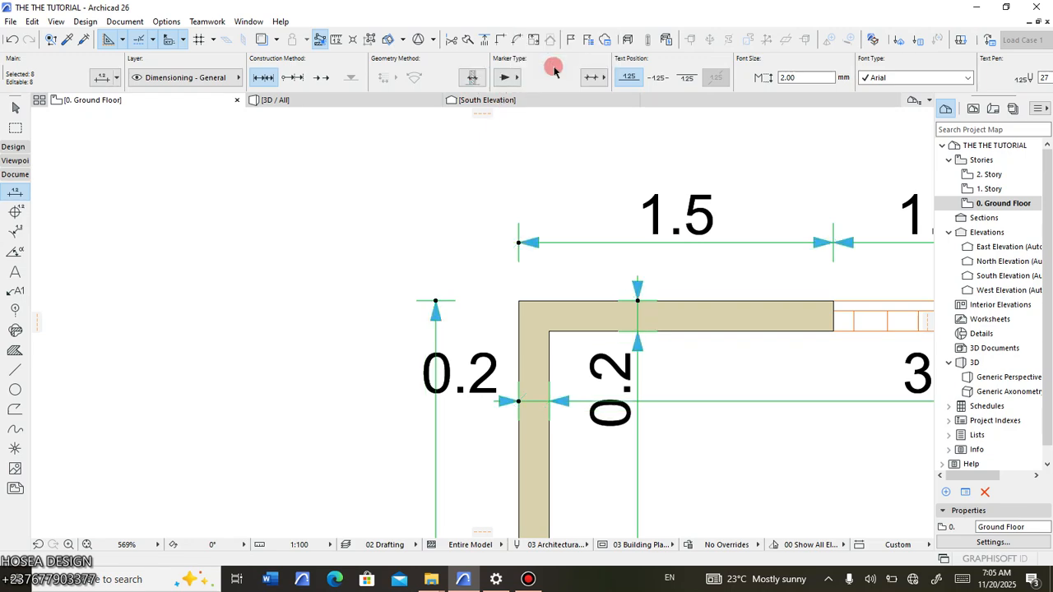
{"action": "scroll", "coordinate": [478, 275], "scroll_direction": "down", "scroll_amount": 5}
{"action": "scroll", "coordinate": [510, 316], "scroll_direction": "down", "scroll_amount": 1}
{"action": "middle_click_drag", "start_coordinate": [537, 372], "coordinate": [422, 279]}
{"action": "middle_click_drag", "start_coordinate": [481, 378], "coordinate": [496, 331]}
Examine the arrowhead markers along the dimension chain below the front wall up close, and clear the selection.
{"action": "left_click", "coordinate": [518, 503]}
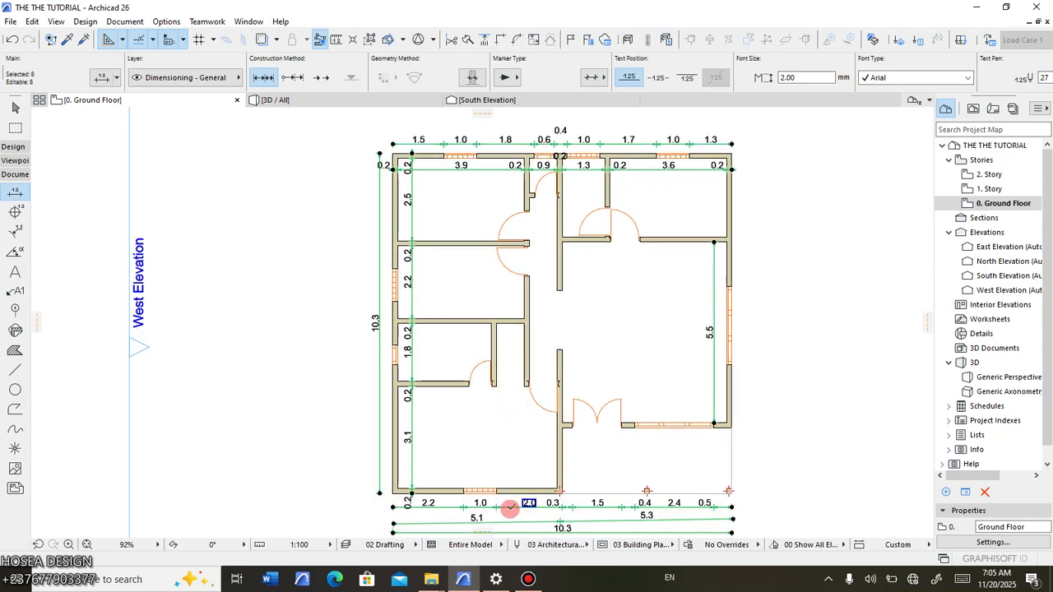
{"action": "scroll", "coordinate": [486, 503], "scroll_direction": "up", "scroll_amount": 10}
{"action": "scroll", "coordinate": [494, 494], "scroll_direction": "down", "scroll_amount": 9}
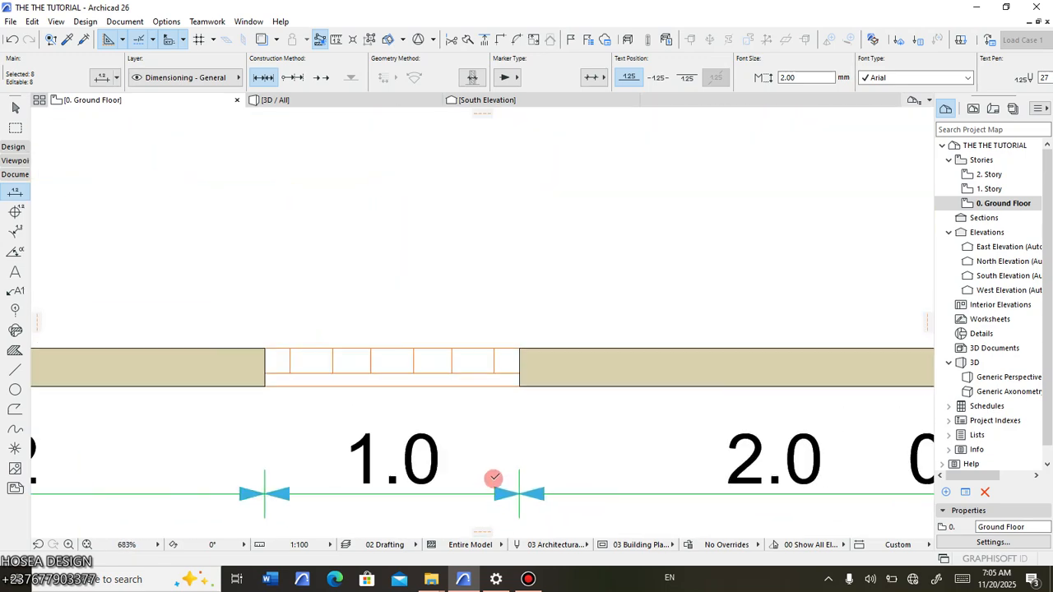
{"action": "scroll", "coordinate": [461, 492], "scroll_direction": "up", "scroll_amount": 4}
{"action": "scroll", "coordinate": [451, 493], "scroll_direction": "up", "scroll_amount": 8}
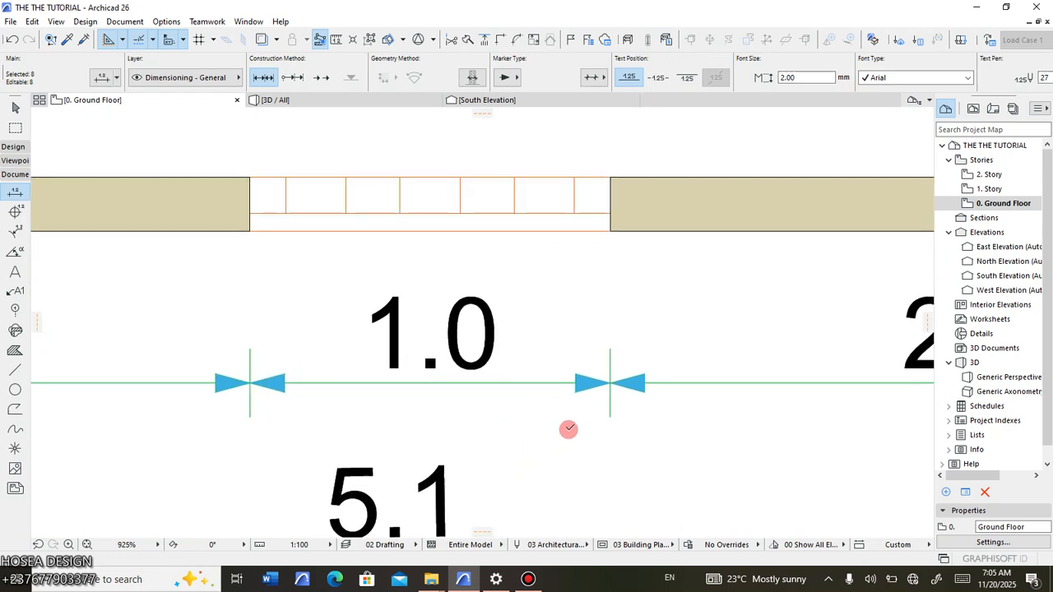
{"action": "scroll", "coordinate": [686, 341], "scroll_direction": "down", "scroll_amount": 9}
{"action": "scroll", "coordinate": [404, 376], "scroll_direction": "down", "scroll_amount": 6}
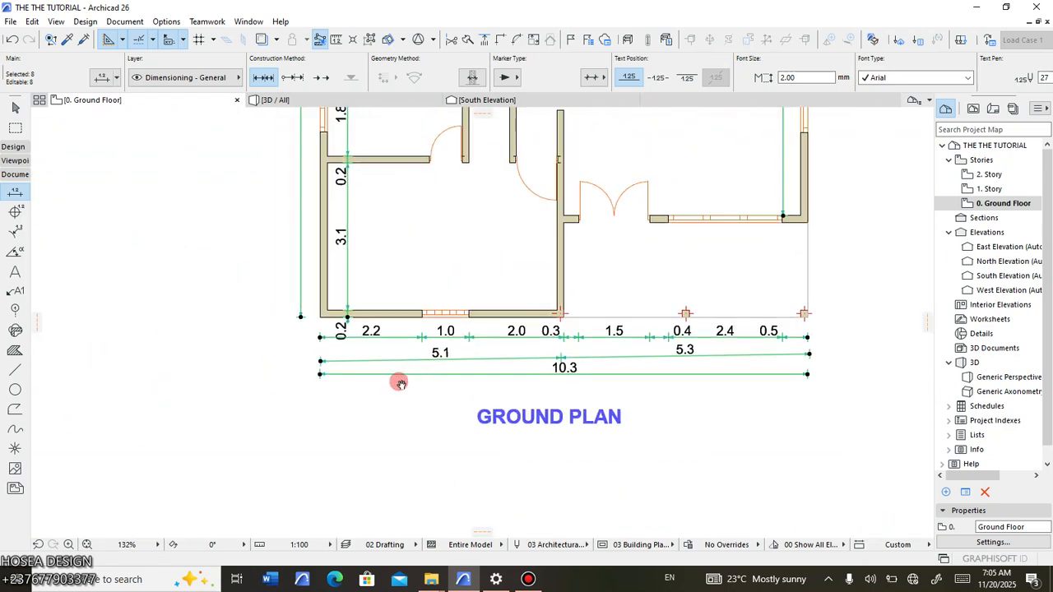
{"action": "scroll", "coordinate": [370, 363], "scroll_direction": "down", "scroll_amount": 4}
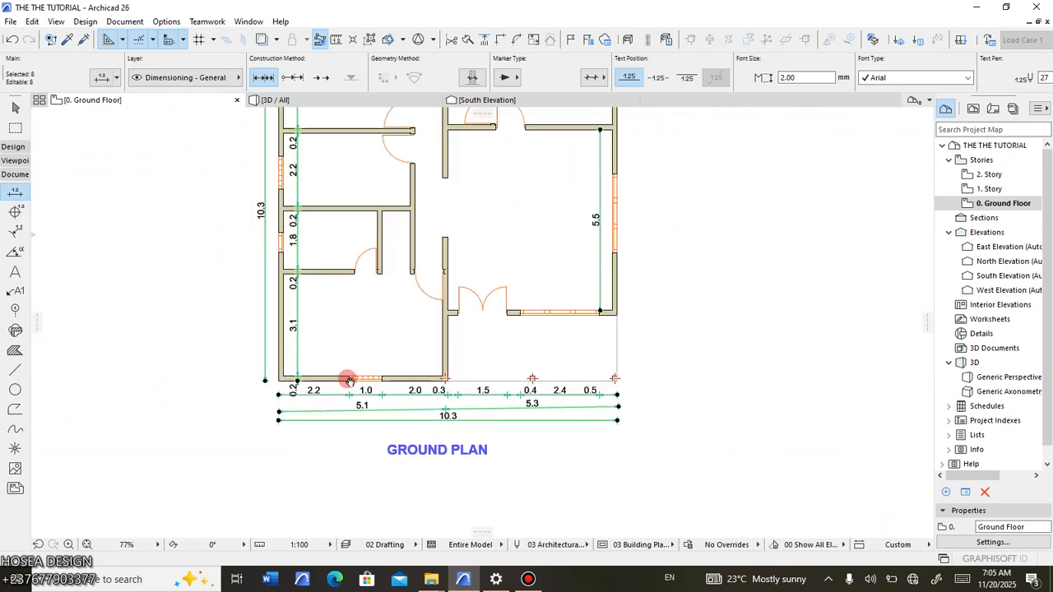
{"action": "key", "text": "Escape"}
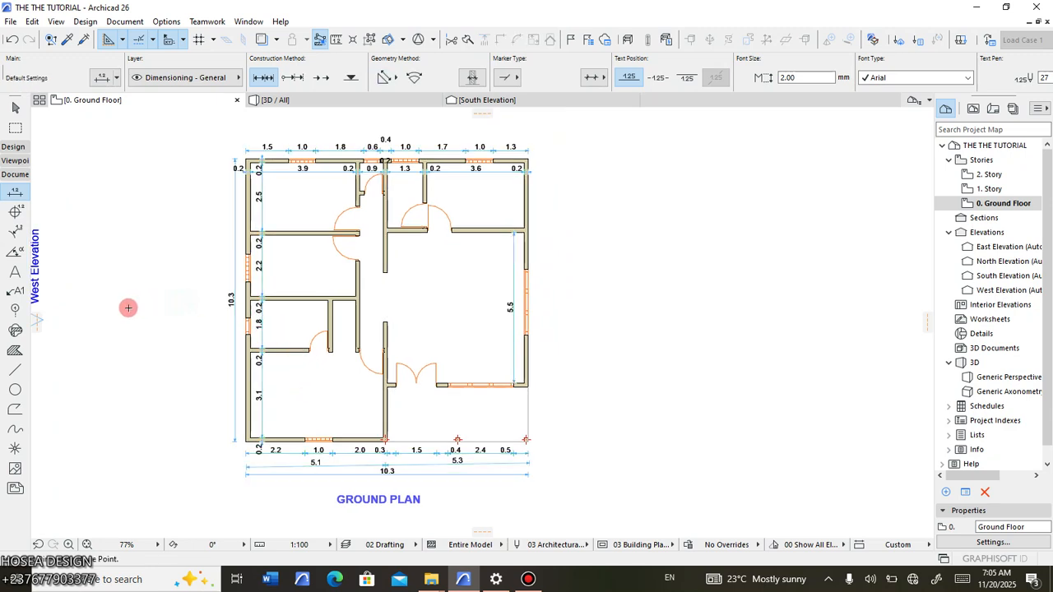
Activate the Dimension tool and select all dimensions on the ground floor plan.
{"action": "left_click", "coordinate": [15, 107]}
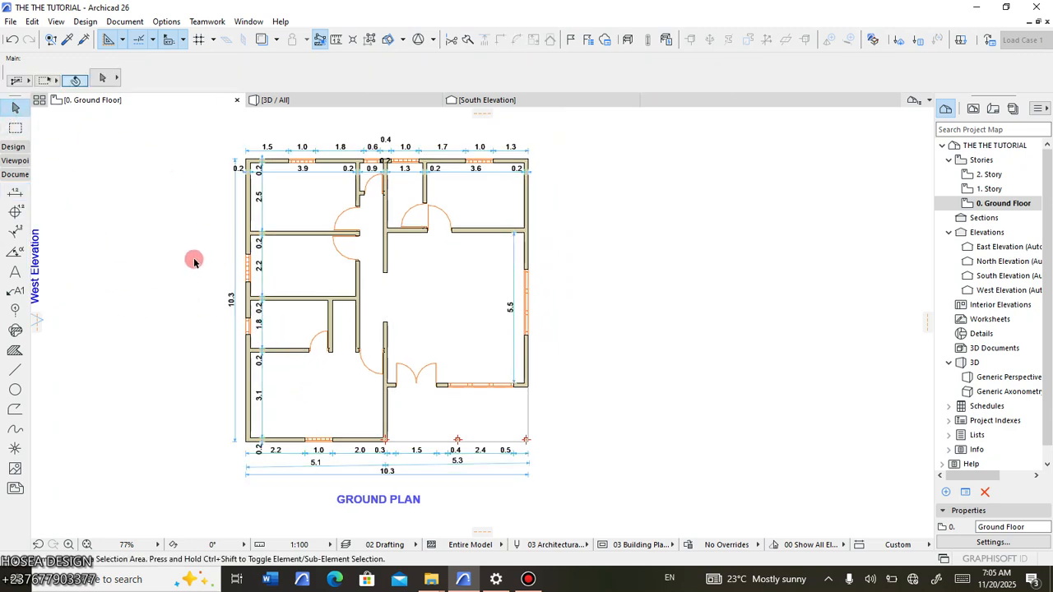
{"action": "left_click", "coordinate": [13, 195]}
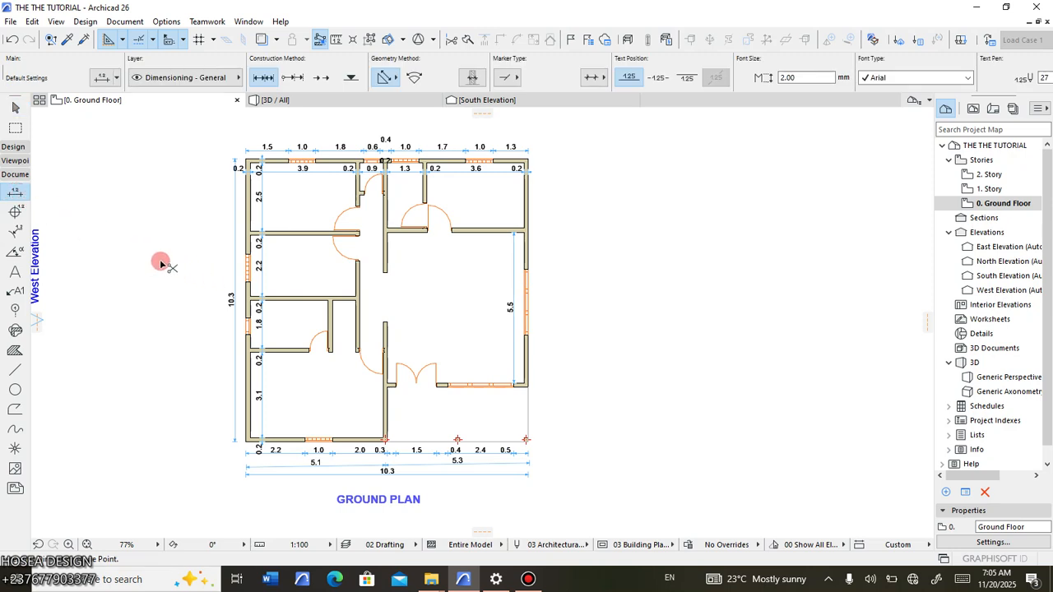
{"action": "key", "text": "ctrl+a"}
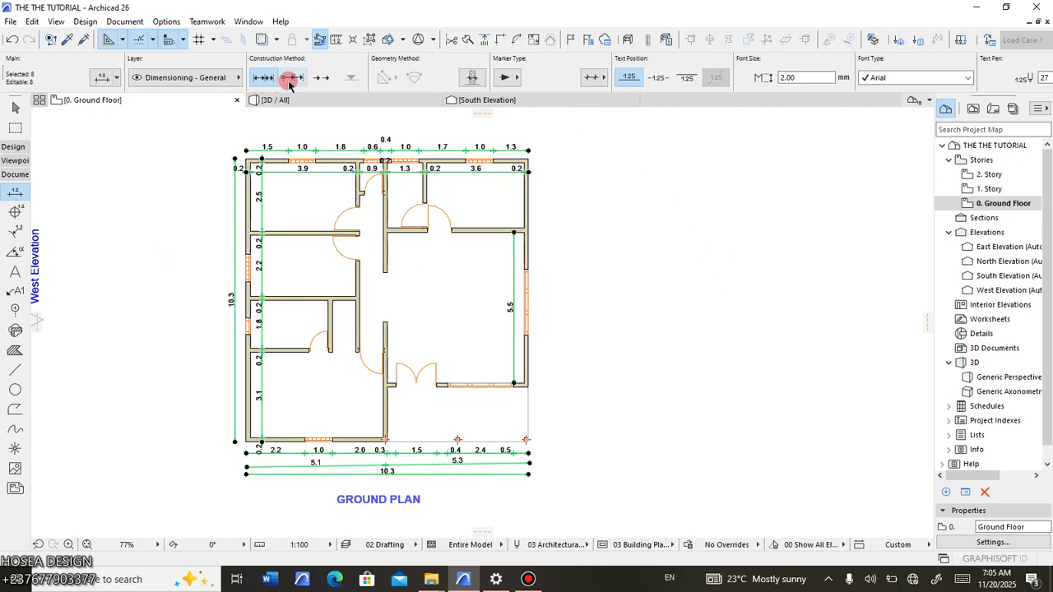
Try the filled dot as the marker on all selected dimensions, inspecting the chains along the rear wall.
{"action": "left_click", "coordinate": [506, 79]}
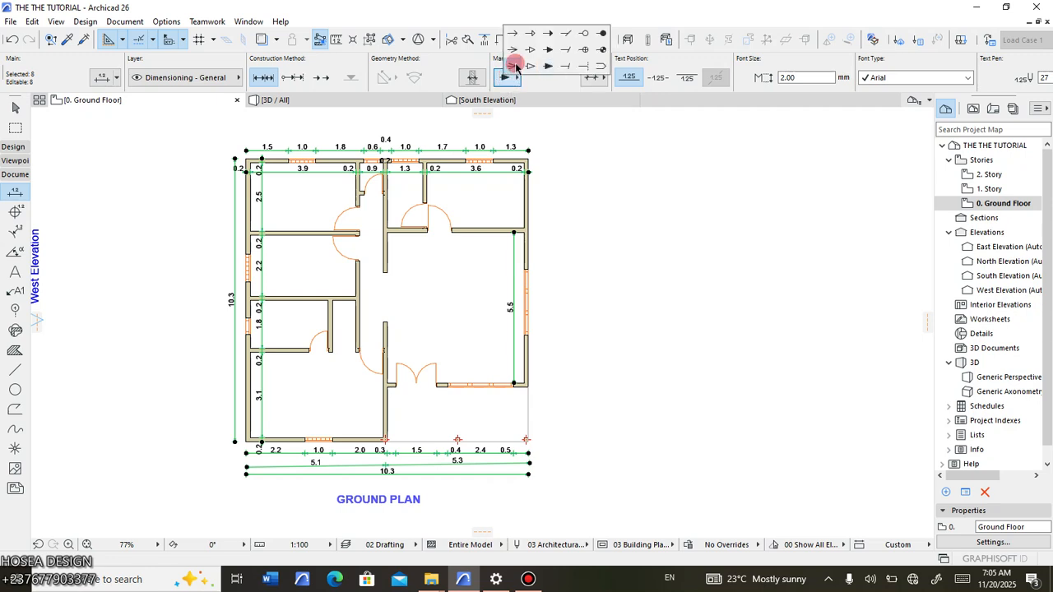
{"action": "left_click", "coordinate": [602, 37]}
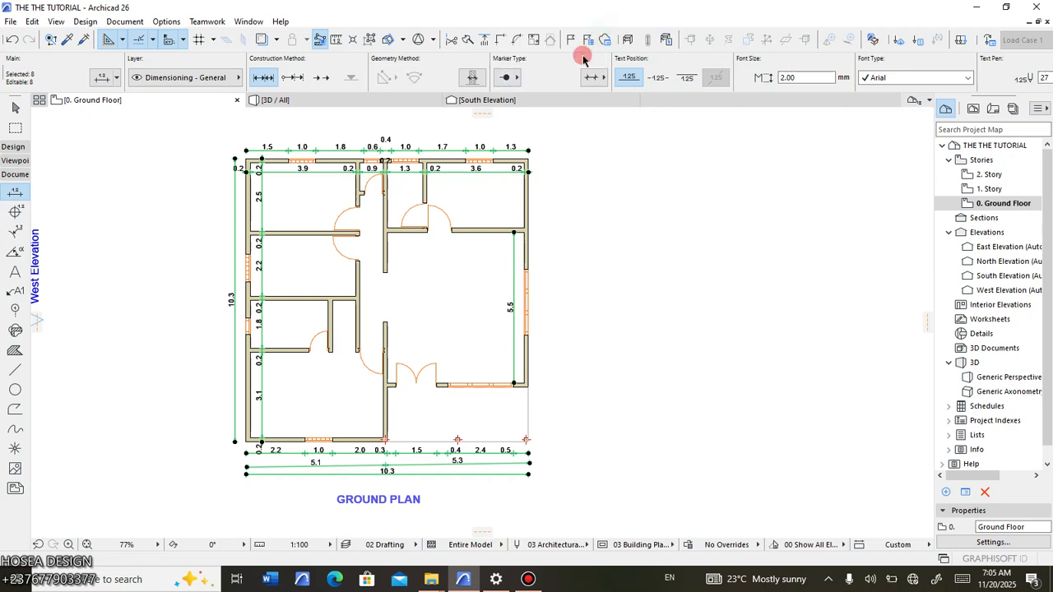
{"action": "scroll", "coordinate": [490, 140], "scroll_direction": "up", "scroll_amount": 8}
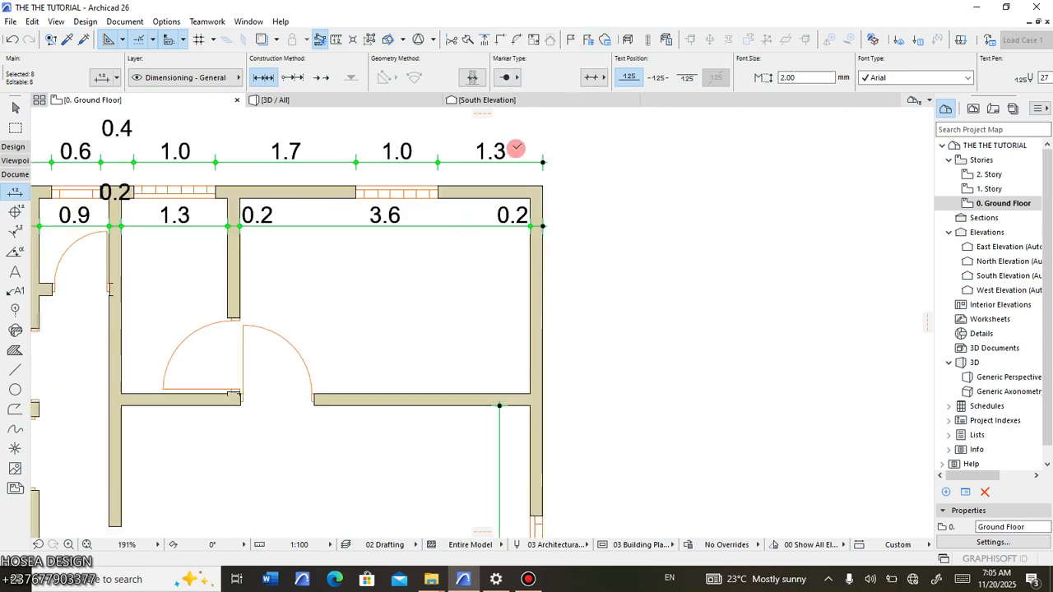
{"action": "scroll", "coordinate": [294, 301], "scroll_direction": "down", "scroll_amount": 3}
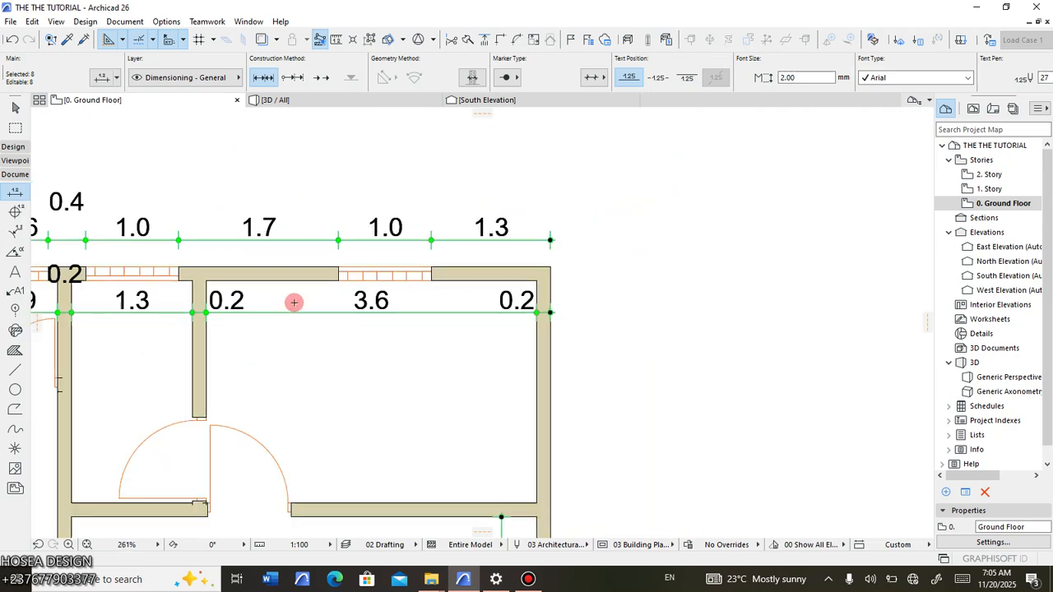
{"action": "scroll", "coordinate": [137, 313], "scroll_direction": "up", "scroll_amount": 6}
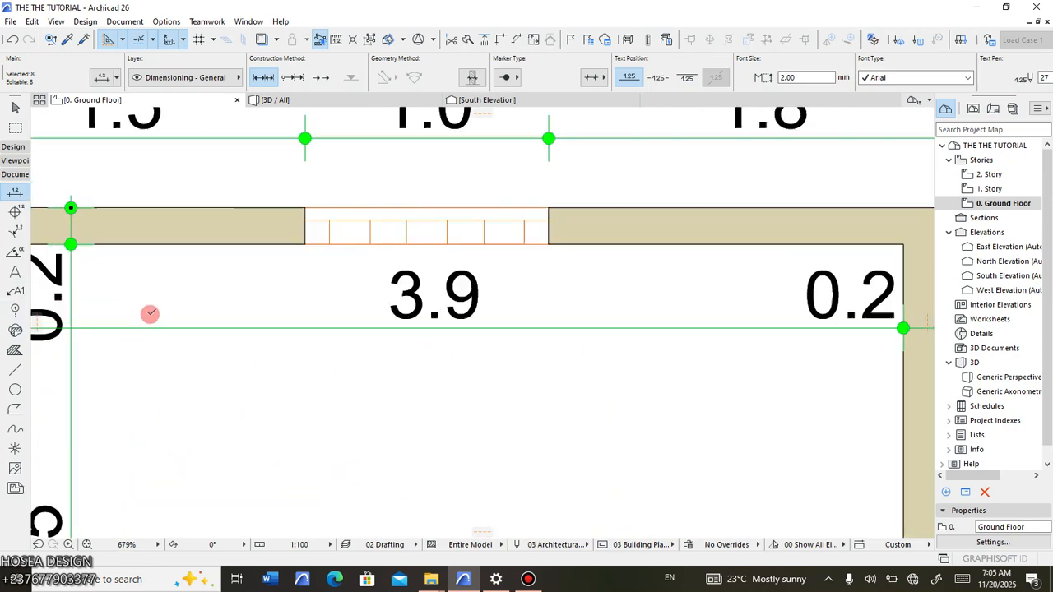
{"action": "scroll", "coordinate": [355, 296], "scroll_direction": "down", "scroll_amount": 7}
Try the narrow open arrowhead and the narrow filled arrowhead as markers on all selected dimensions.
{"action": "left_click", "coordinate": [508, 77]}
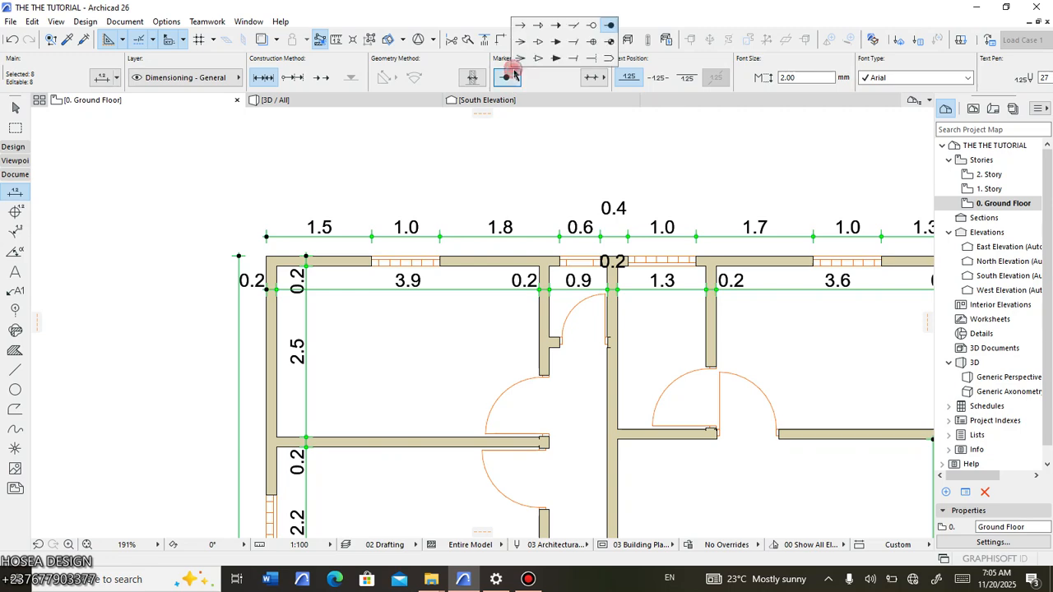
{"action": "left_click", "coordinate": [520, 58]}
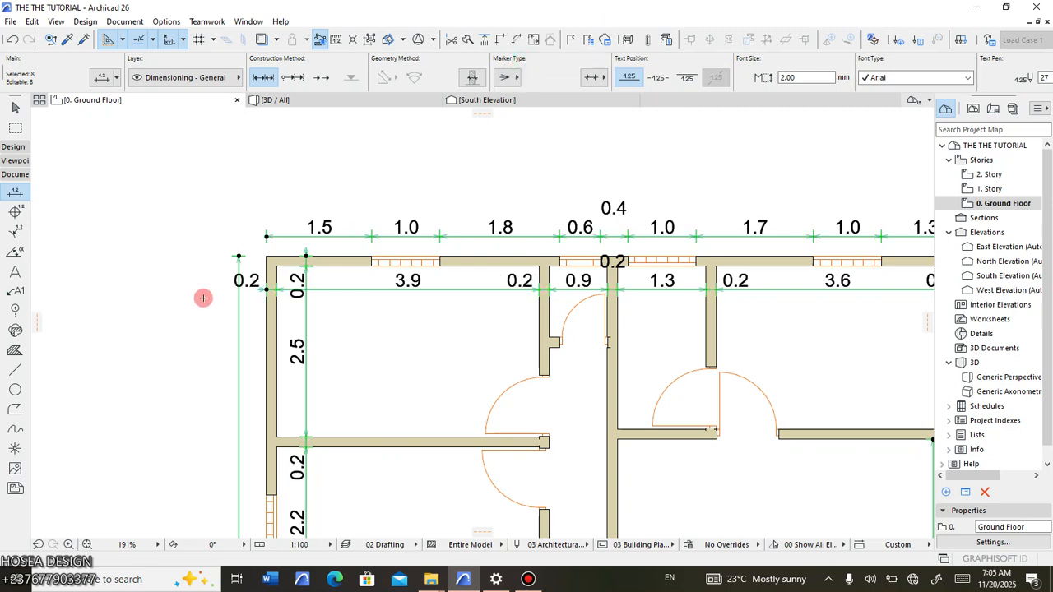
{"action": "scroll", "coordinate": [187, 307], "scroll_direction": "up", "scroll_amount": 10}
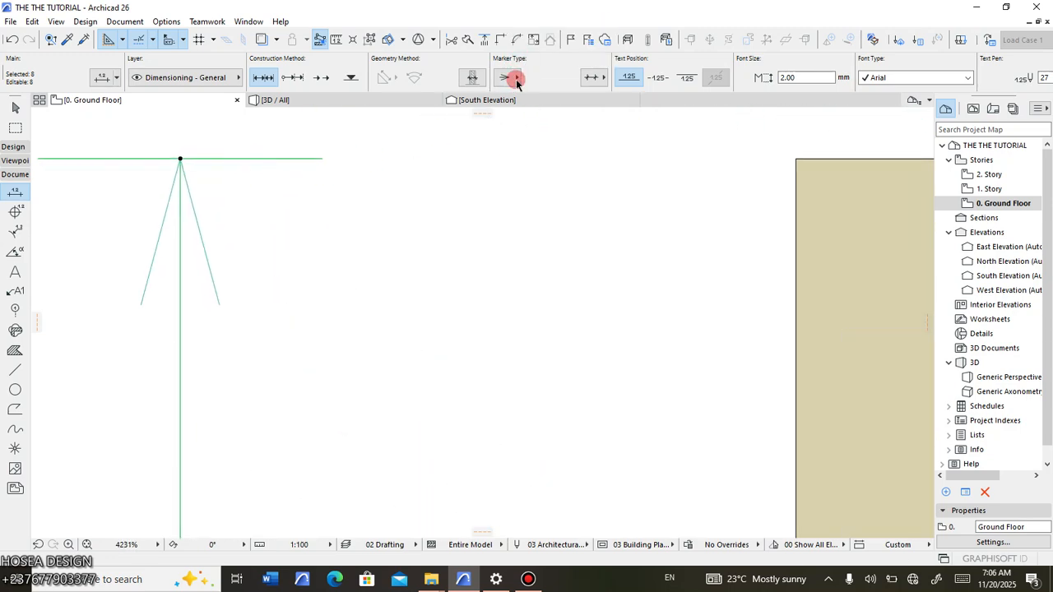
{"action": "left_click", "coordinate": [505, 86]}
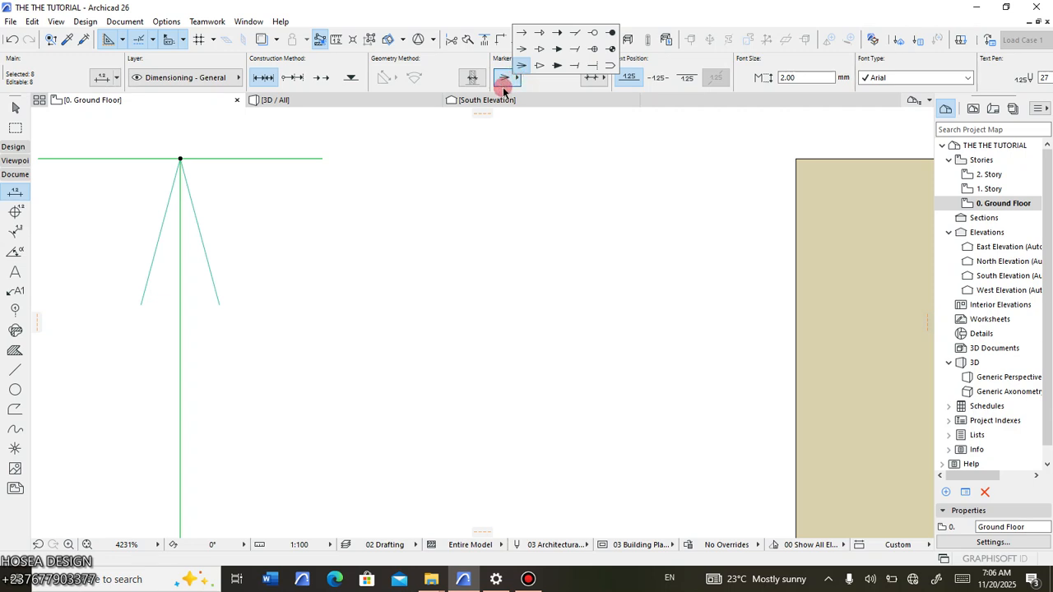
{"action": "left_click", "coordinate": [557, 64]}
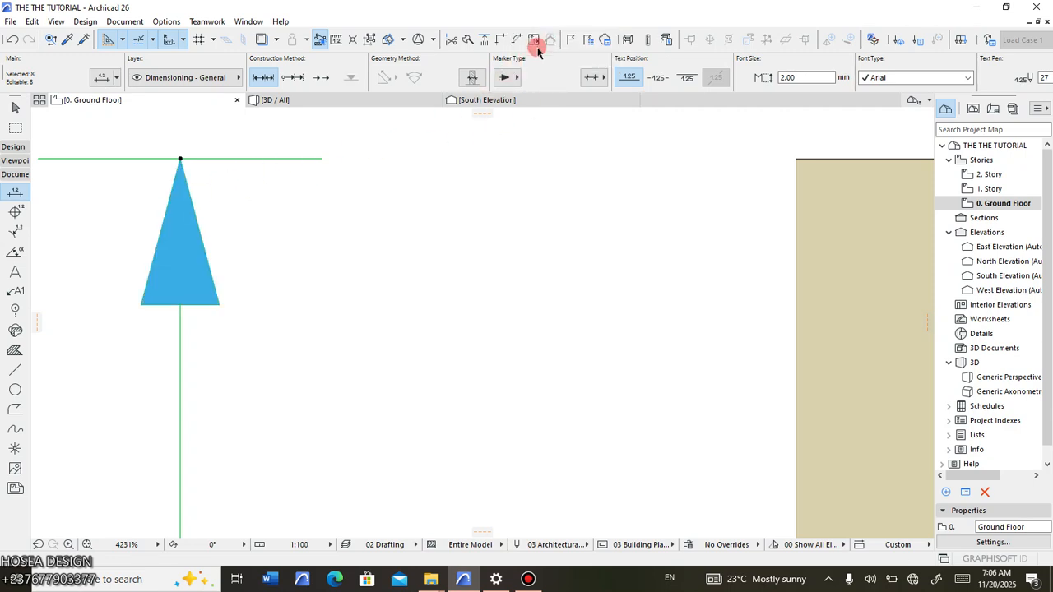
Set the markers of all selected dimensions to the diagonal slash and check them across the plan.
{"action": "left_click", "coordinate": [503, 84]}
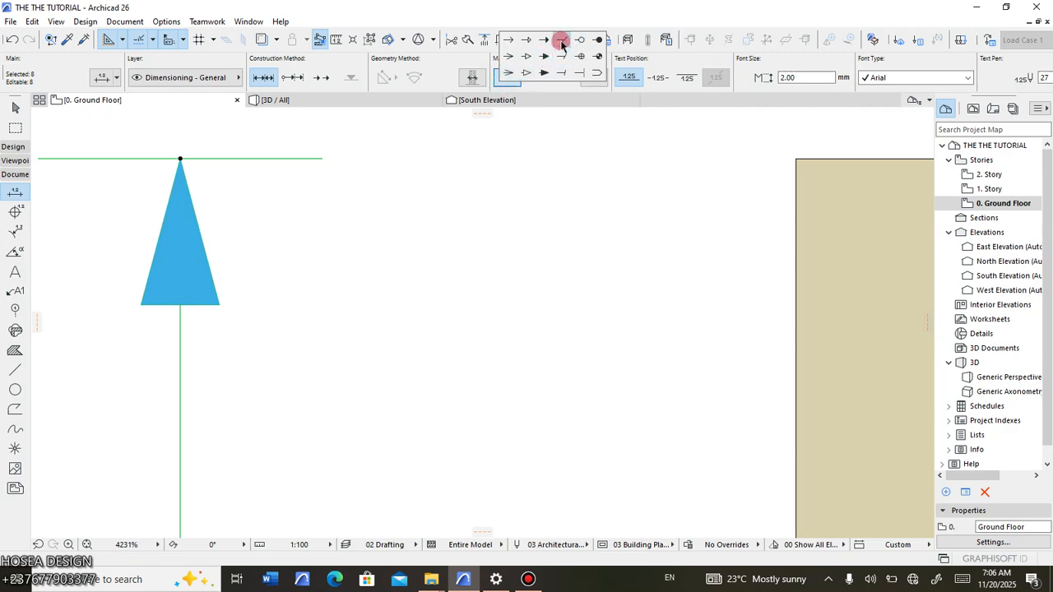
{"action": "left_click", "coordinate": [561, 42]}
{"action": "scroll", "coordinate": [266, 234], "scroll_direction": "down", "scroll_amount": 5}
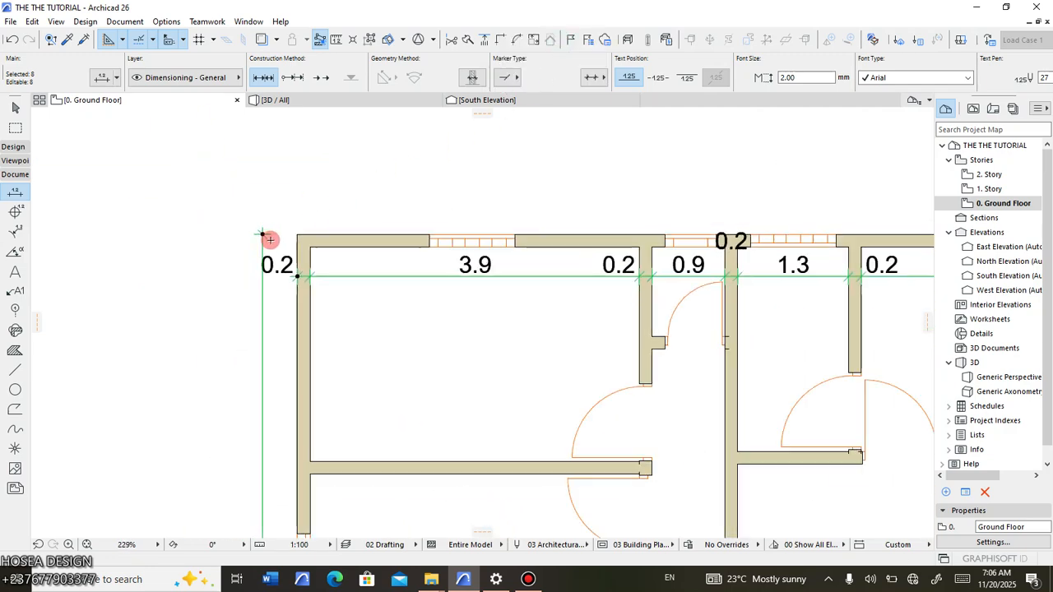
{"action": "scroll", "coordinate": [482, 275], "scroll_direction": "up", "scroll_amount": 4}
{"action": "scroll", "coordinate": [525, 274], "scroll_direction": "down", "scroll_amount": 10}
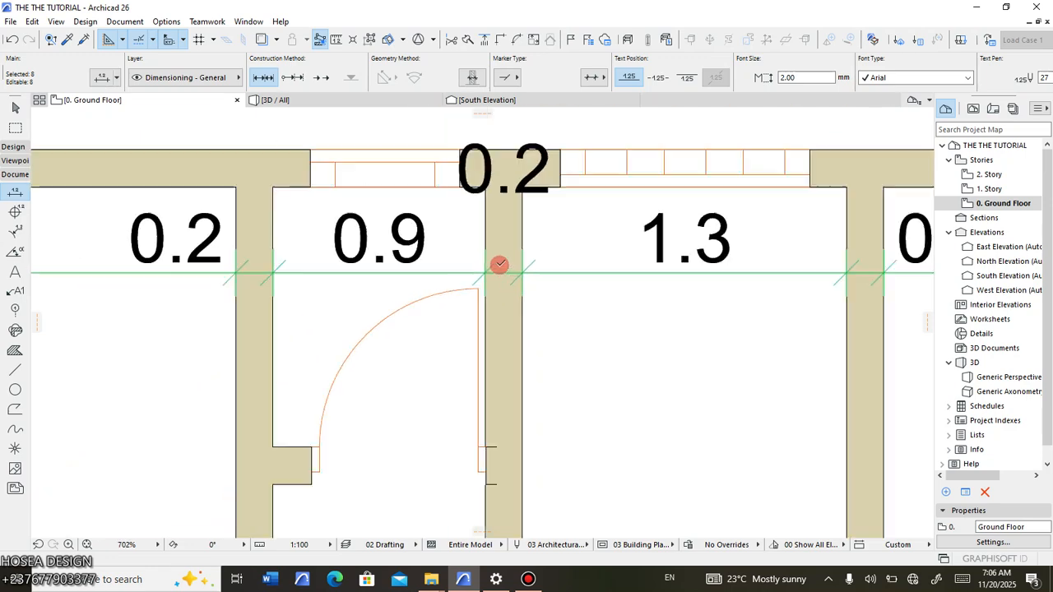
{"action": "scroll", "coordinate": [548, 299], "scroll_direction": "up", "scroll_amount": 3}
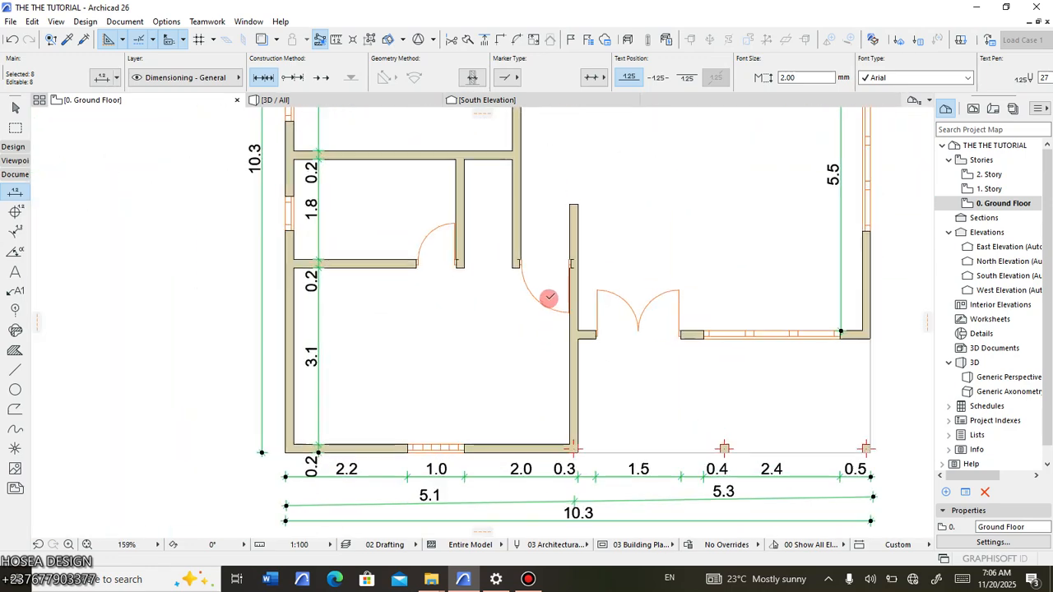
{"action": "scroll", "coordinate": [527, 321], "scroll_direction": "down", "scroll_amount": 2}
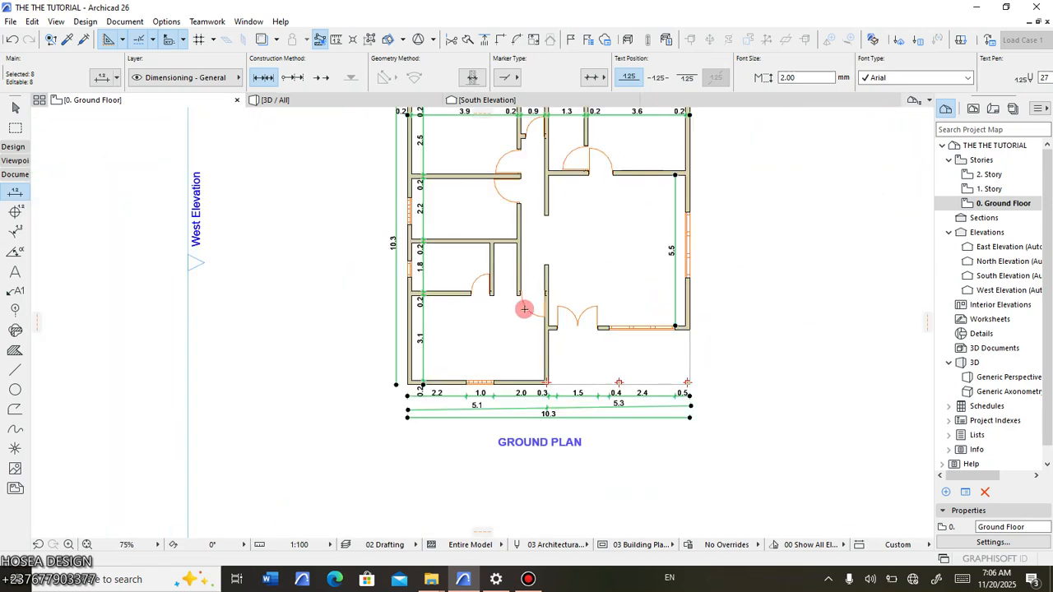
{"action": "scroll", "coordinate": [527, 297], "scroll_direction": "down", "scroll_amount": 2}
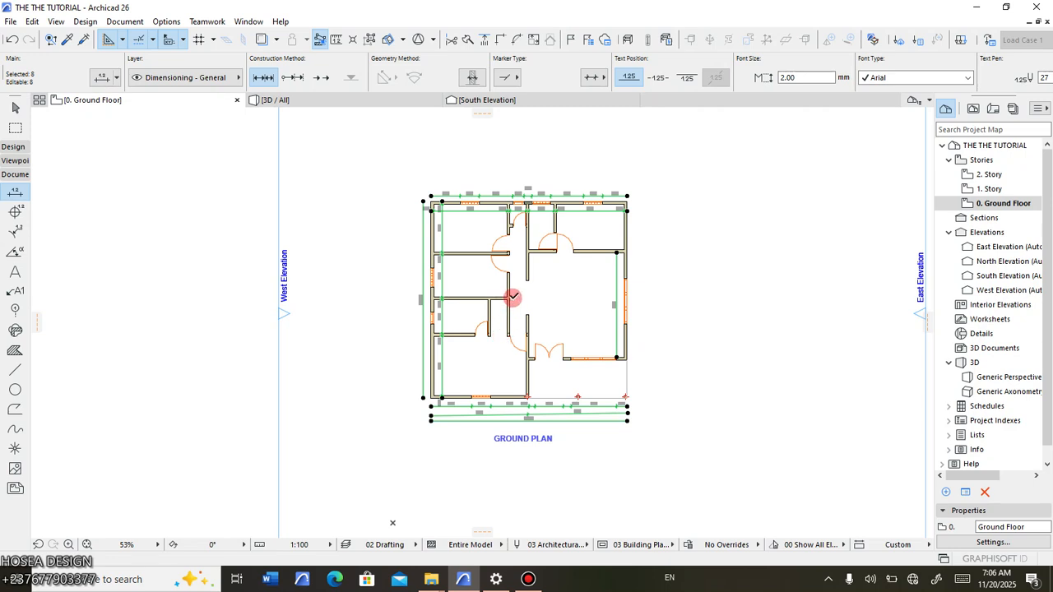
{"action": "scroll", "coordinate": [513, 299], "scroll_direction": "up", "scroll_amount": 3}
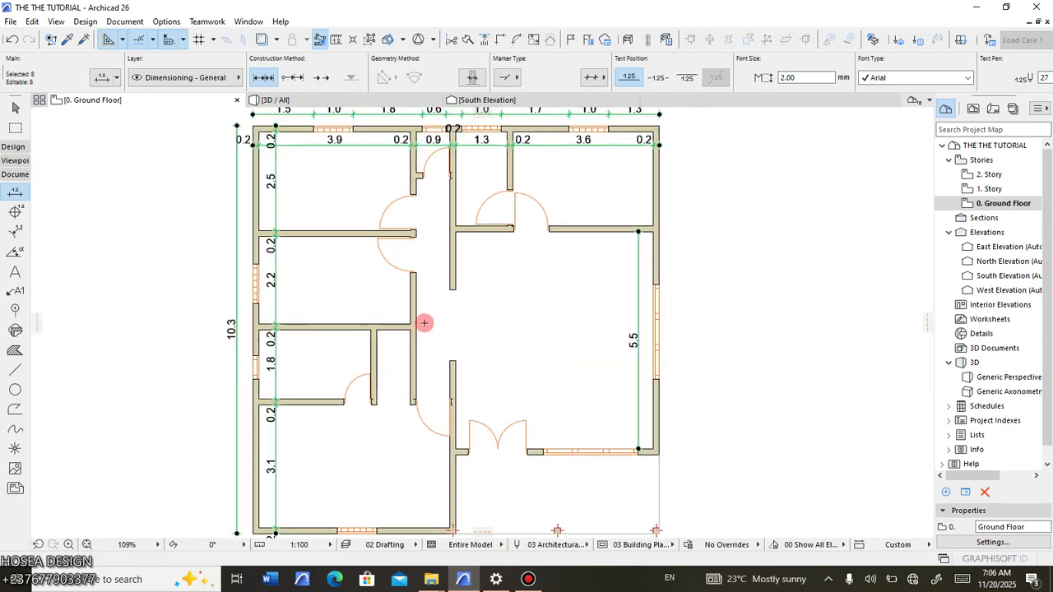
{"action": "scroll", "coordinate": [424, 326], "scroll_direction": "down", "scroll_amount": 1}
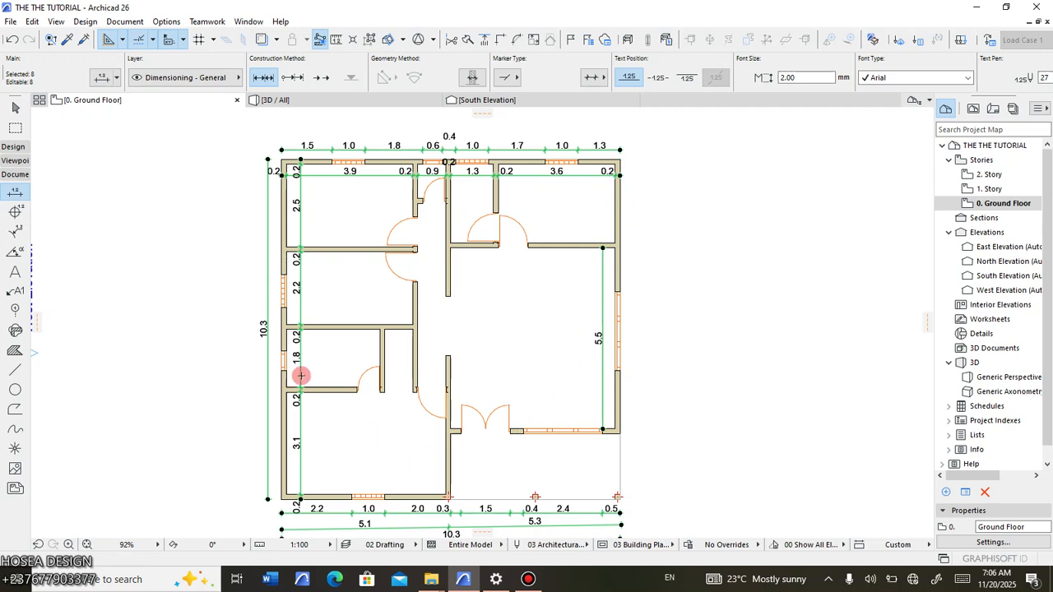
{"action": "scroll", "coordinate": [394, 342], "scroll_direction": "down", "scroll_amount": 1}
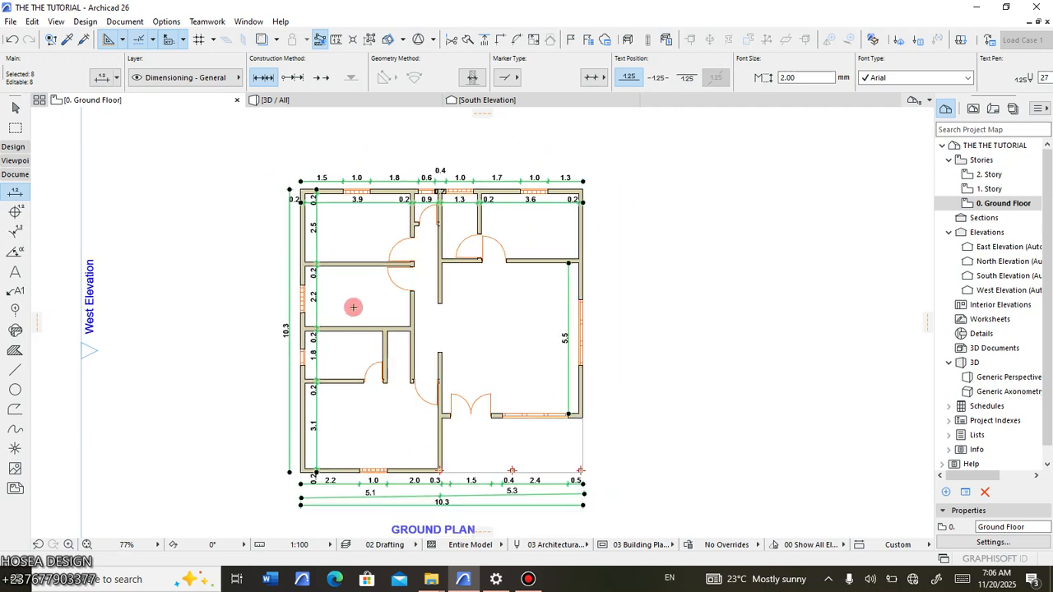